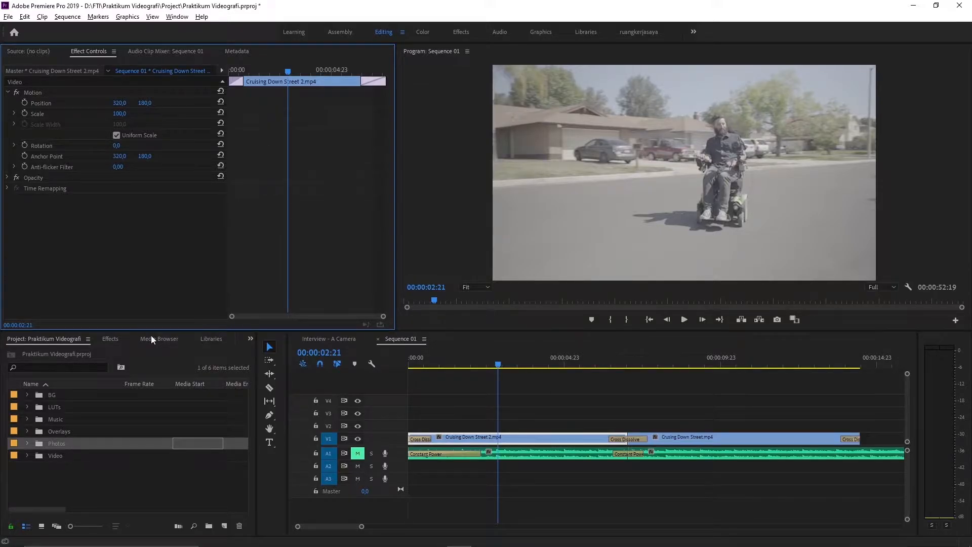
Search the effects library for "blur" and look through the Blur & Sharpen video effects, including Gaussian Blur.
click(108, 340)
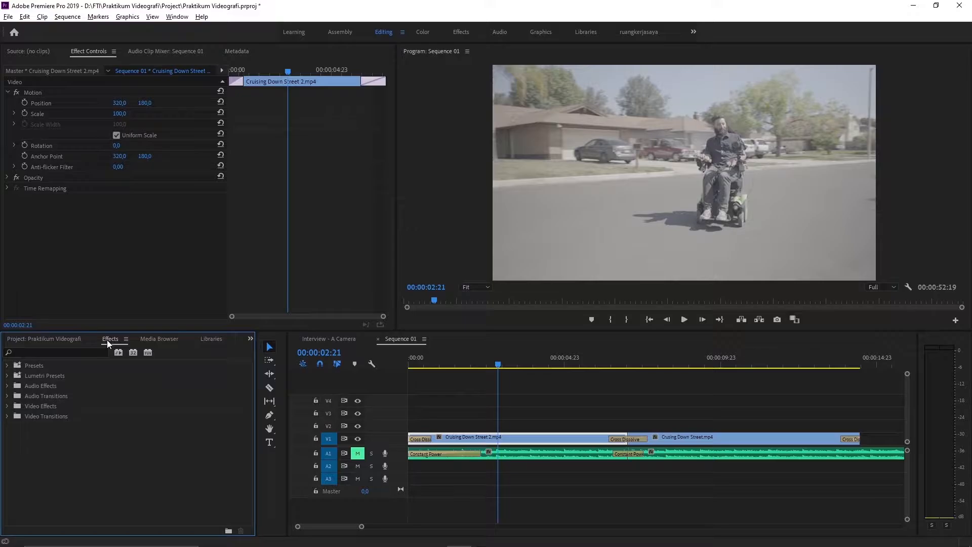
click(59, 352)
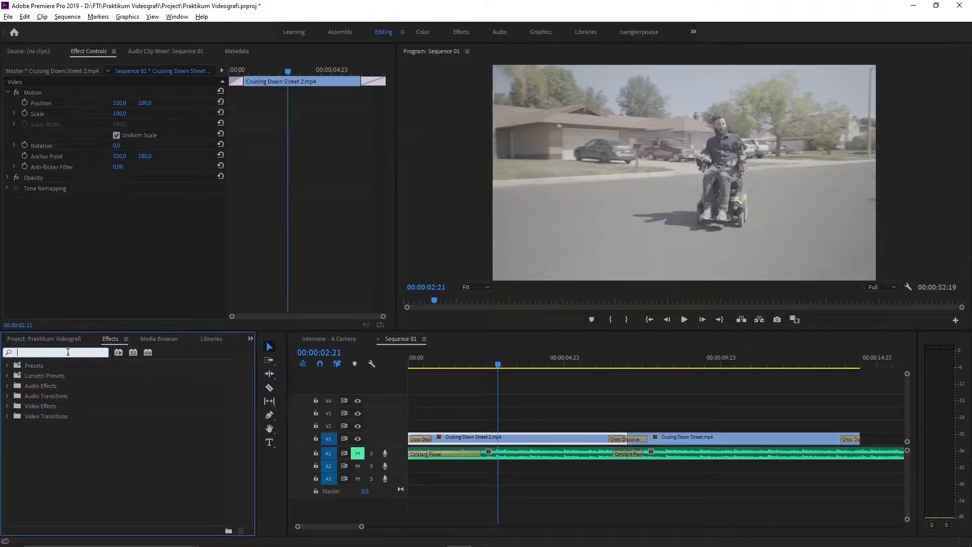
text(blur)
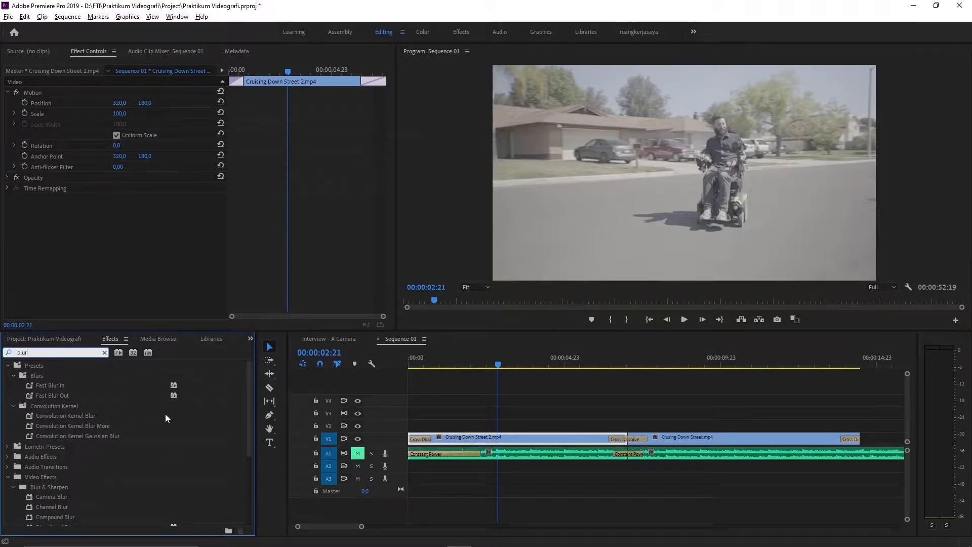
click(27, 475)
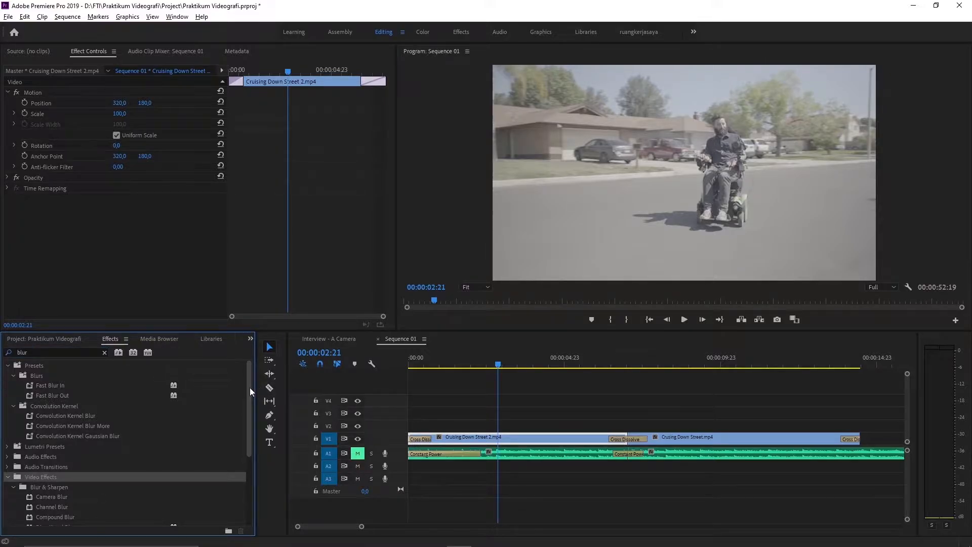
drag(250, 388, 250, 450)
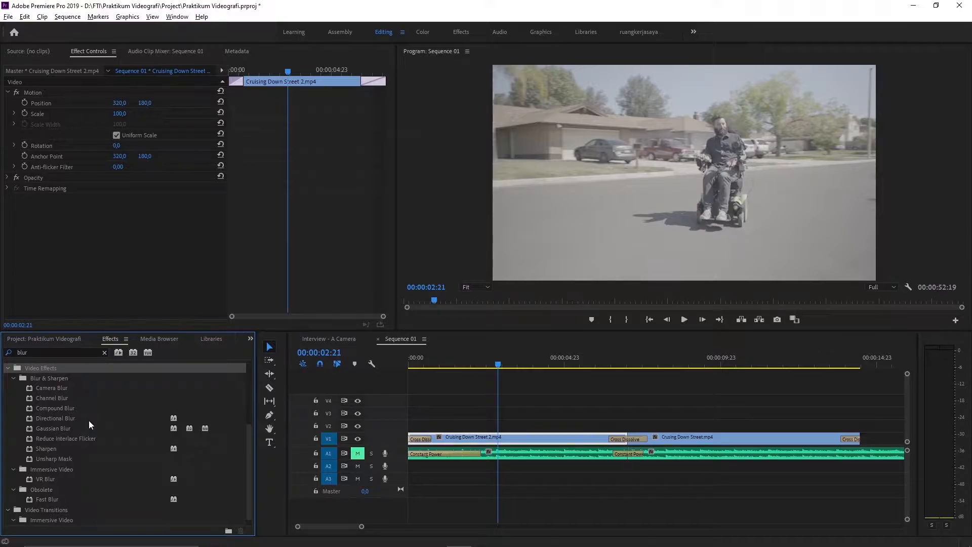
click(68, 429)
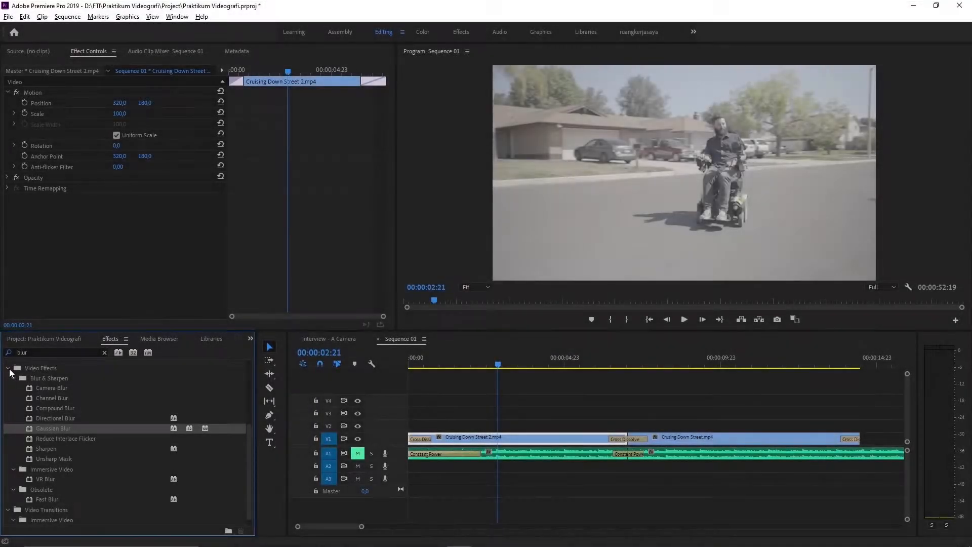
click(14, 379)
click(39, 338)
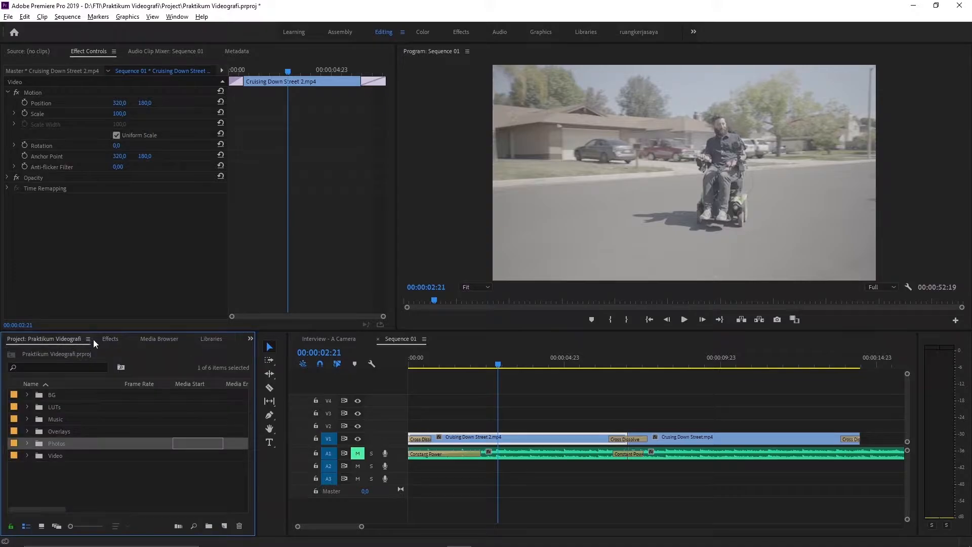
Delete the Cross Dissolve transition between the Cruising Down Street 2.mp4 and Cruising Down Street.mp4 clips.
click(615, 421)
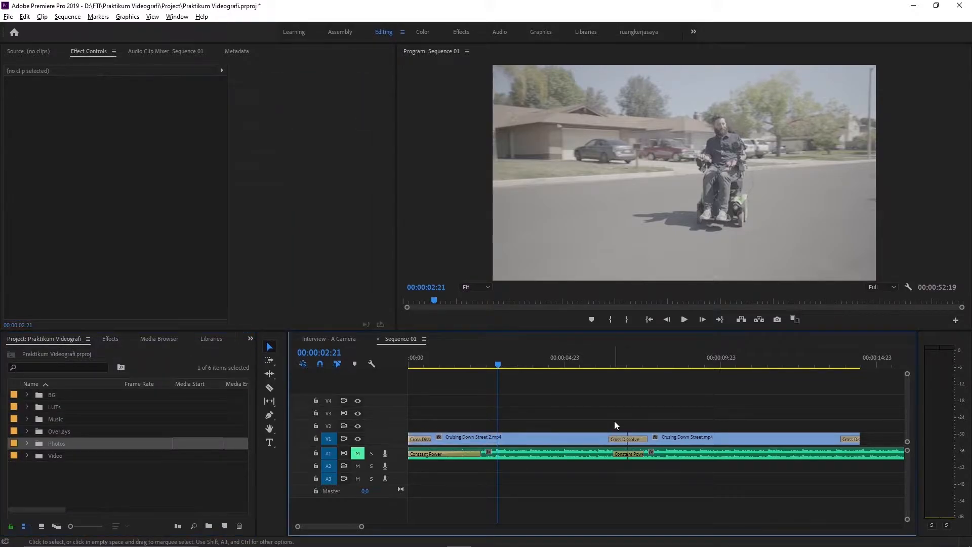
click(588, 434)
click(595, 356)
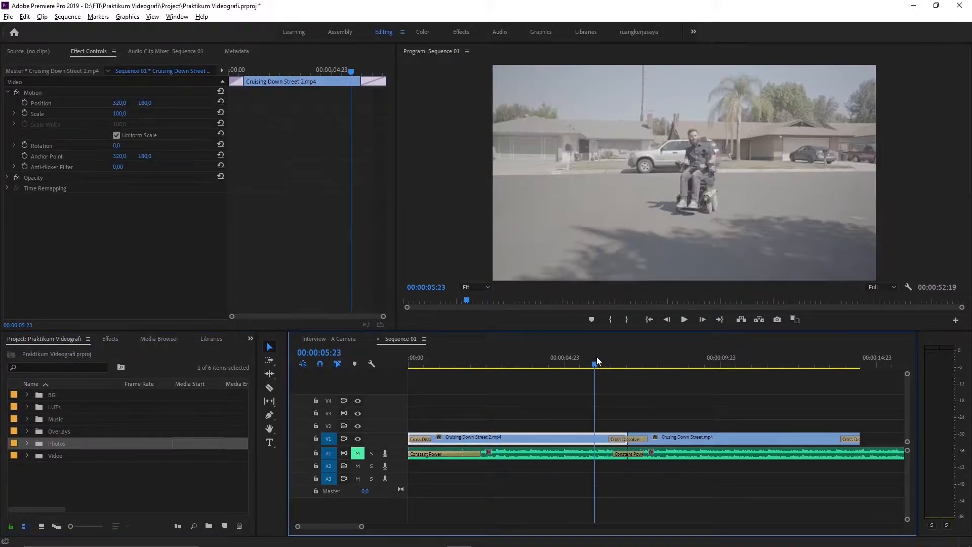
key(space)
click(600, 356)
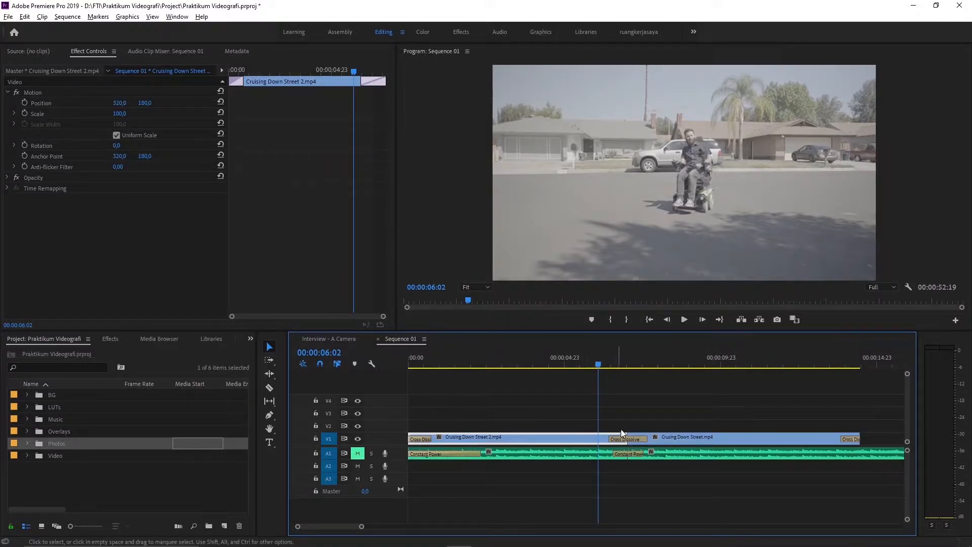
click(634, 440)
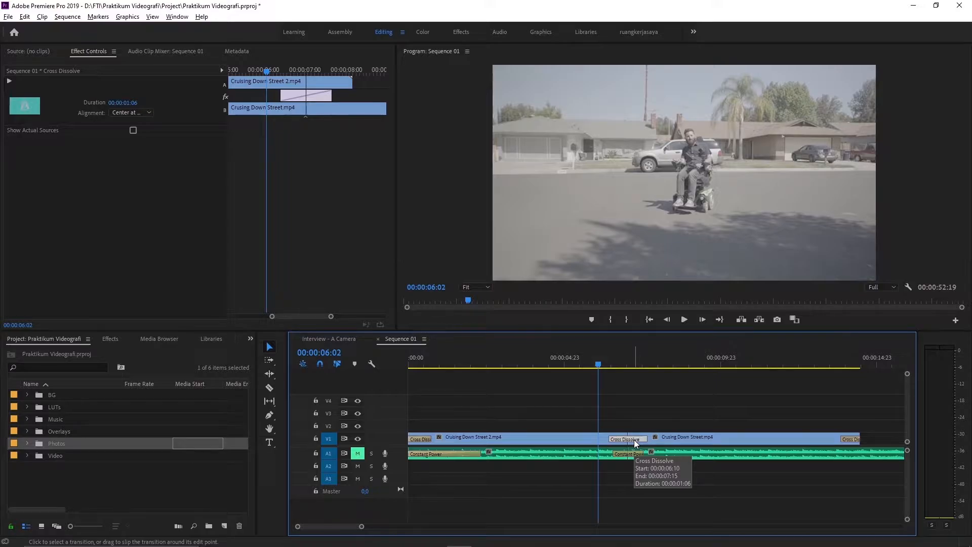
key(Delete)
Play back the cut between the two video clips and return the playhead to 00:00:05:18.
key(space)
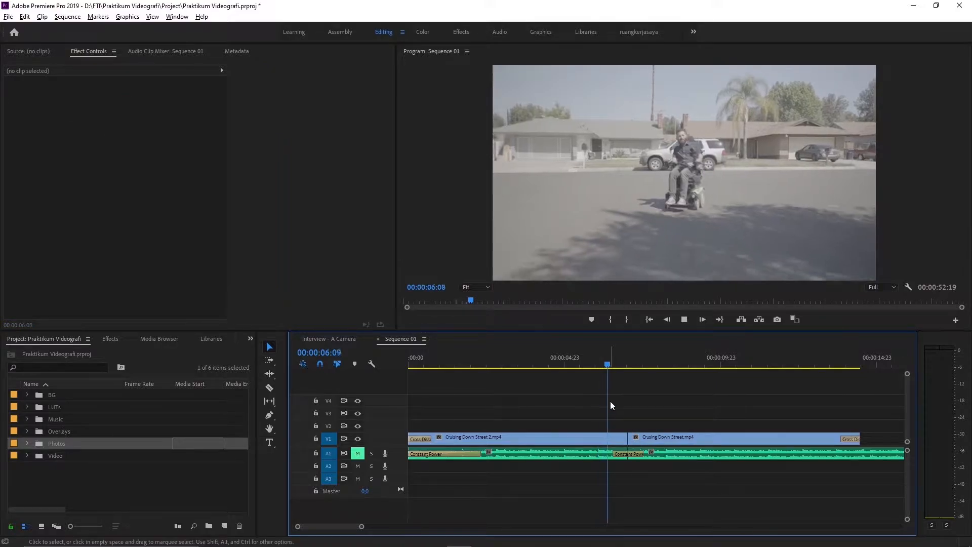
key(space)
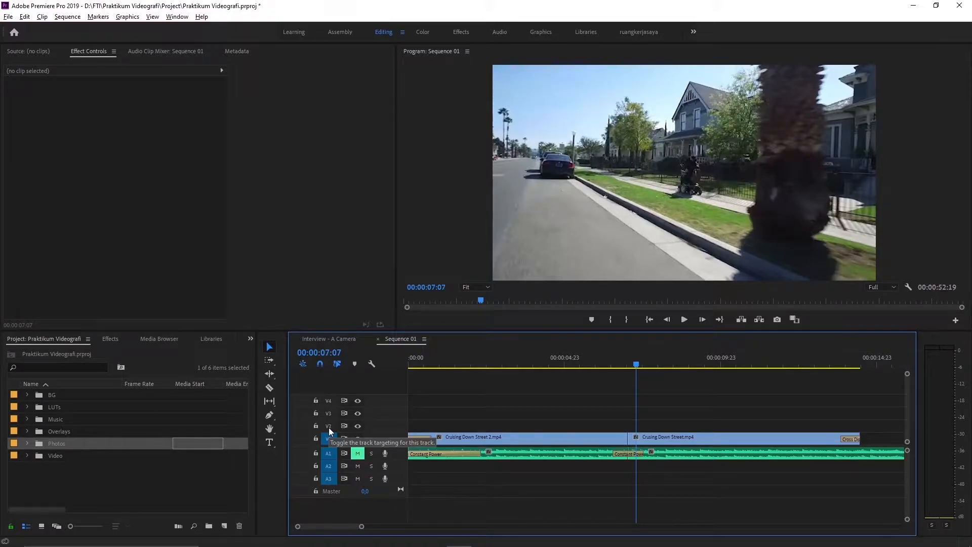
click(615, 365)
drag(615, 365, 589, 365)
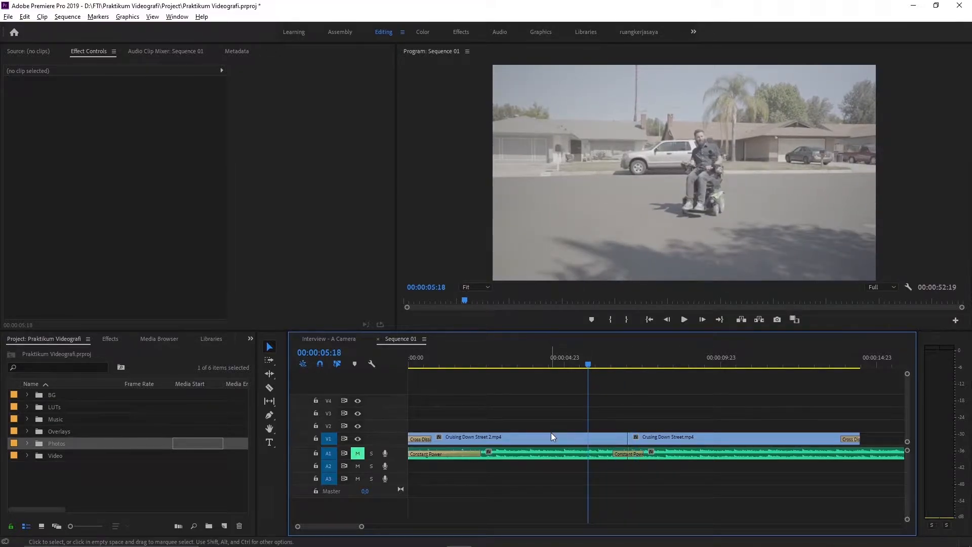
Apply the Gaussian Blur effect from the Blur & Sharpen video effects to the Cruising Down Street 2.mp4 clip.
click(107, 337)
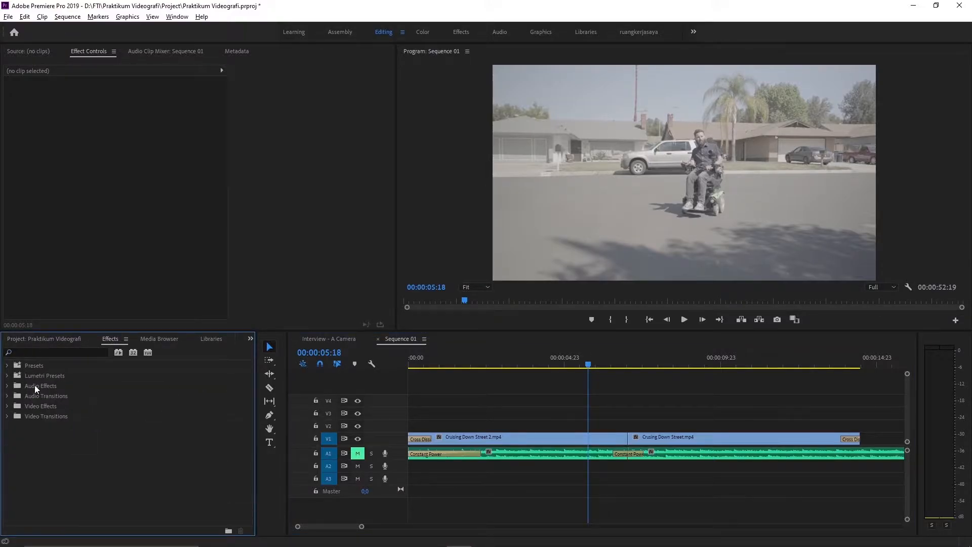
click(7, 397)
click(7, 397)
click(7, 415)
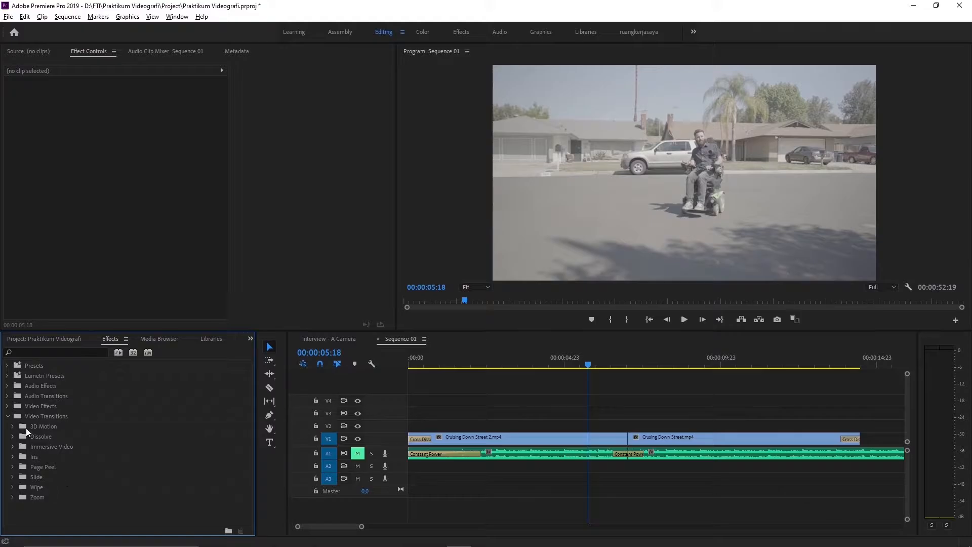
click(7, 415)
click(7, 406)
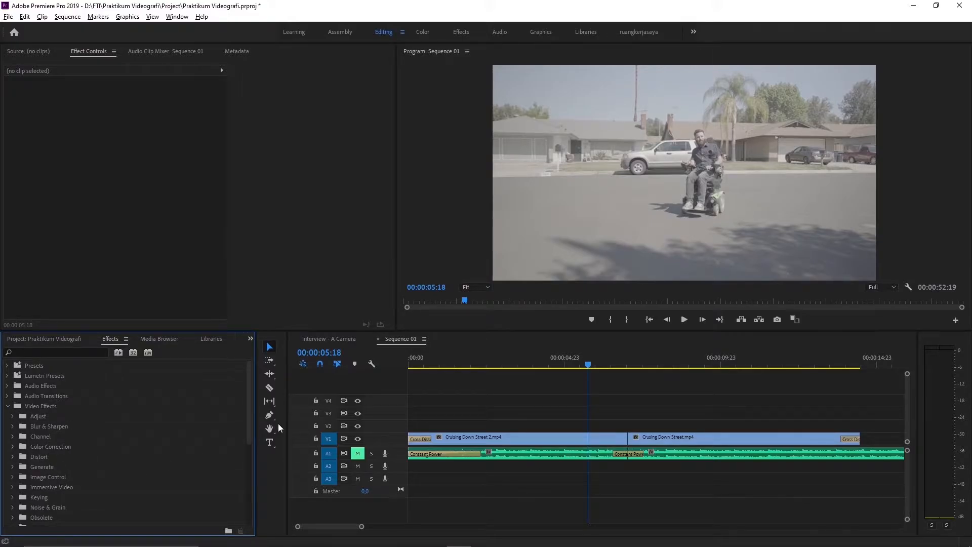
drag(249, 403, 250, 427)
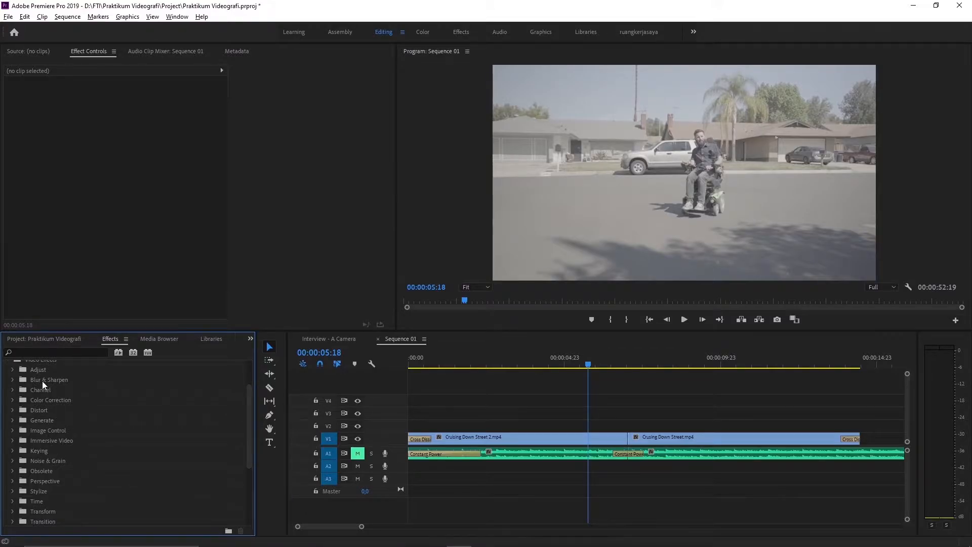
click(12, 380)
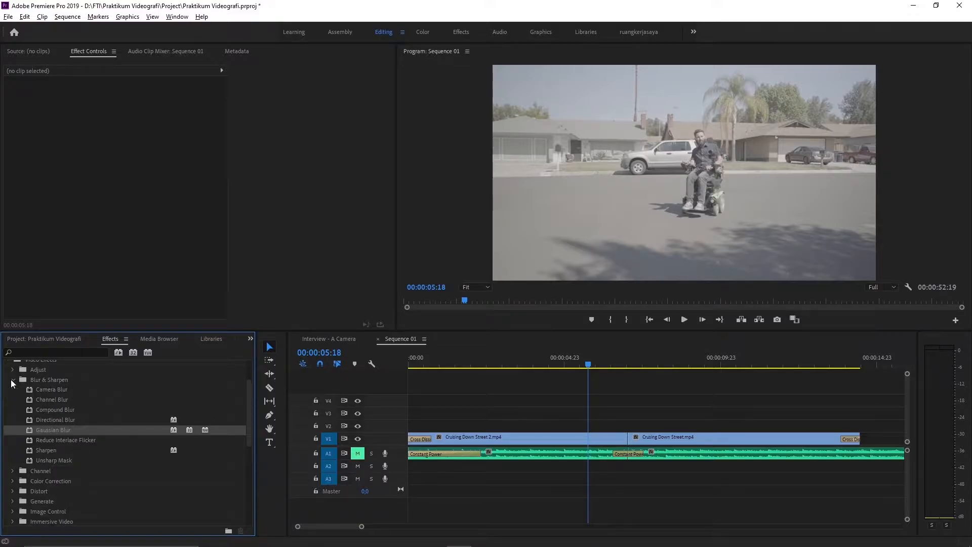
click(52, 392)
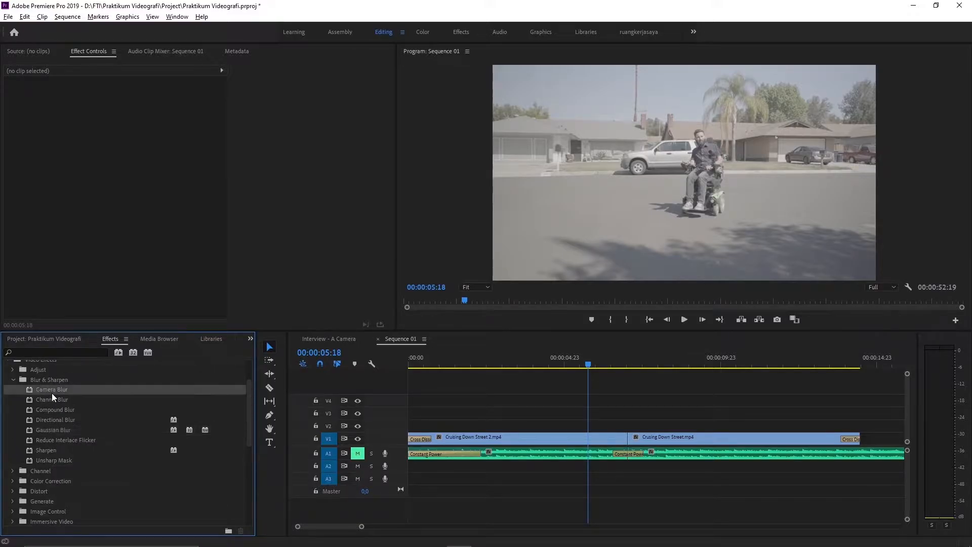
click(60, 430)
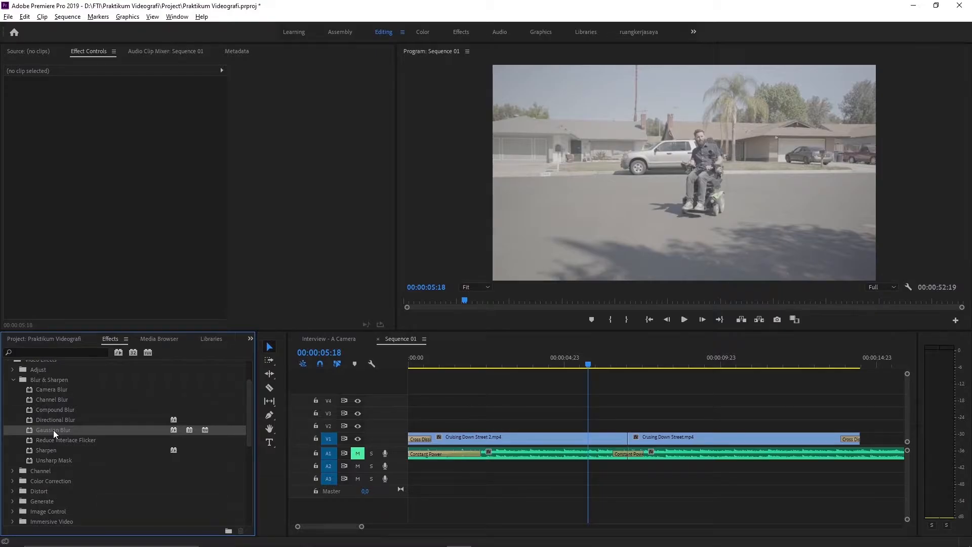
drag(53, 430, 513, 441)
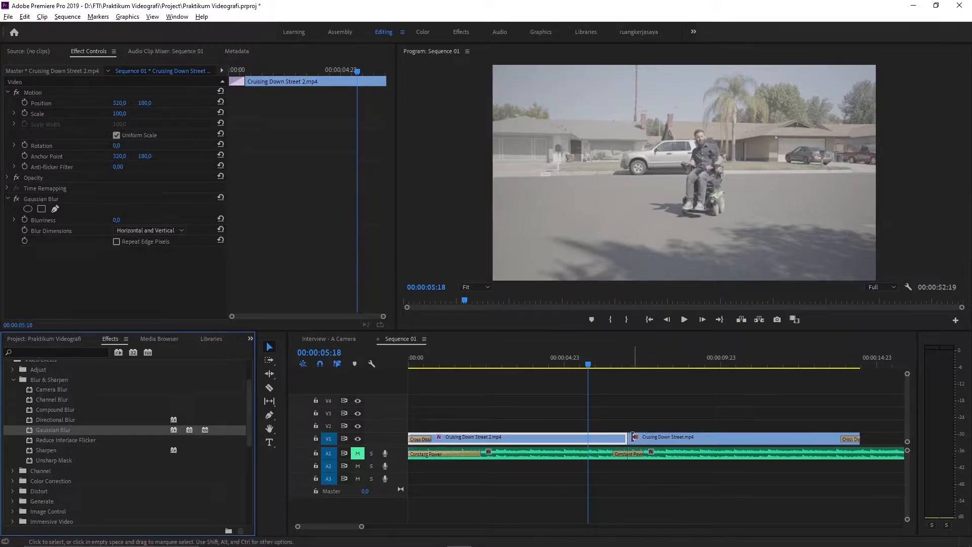
Compare the effect settings of the music and video clips, finishing on Gaussian Blur in Cruising Down Street 2.mp4.
click(661, 454)
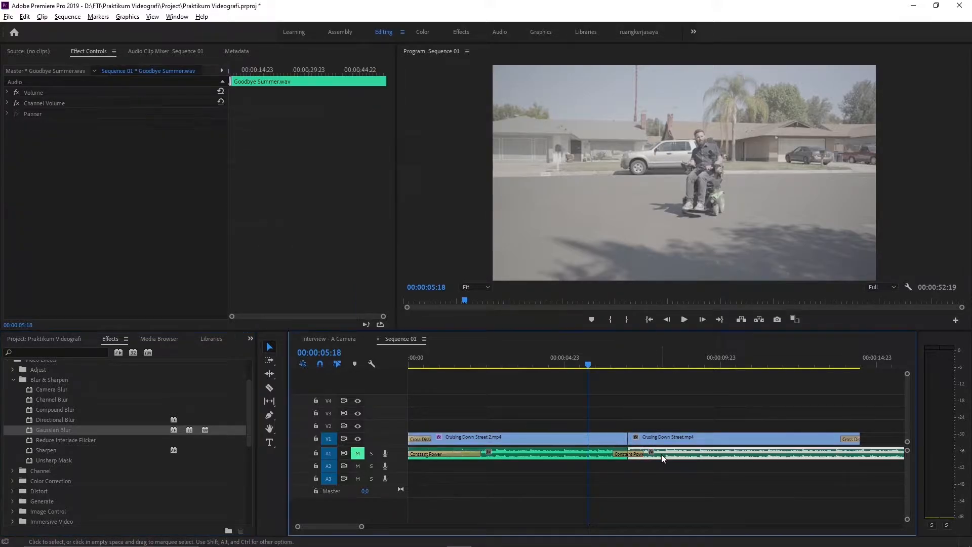
click(582, 455)
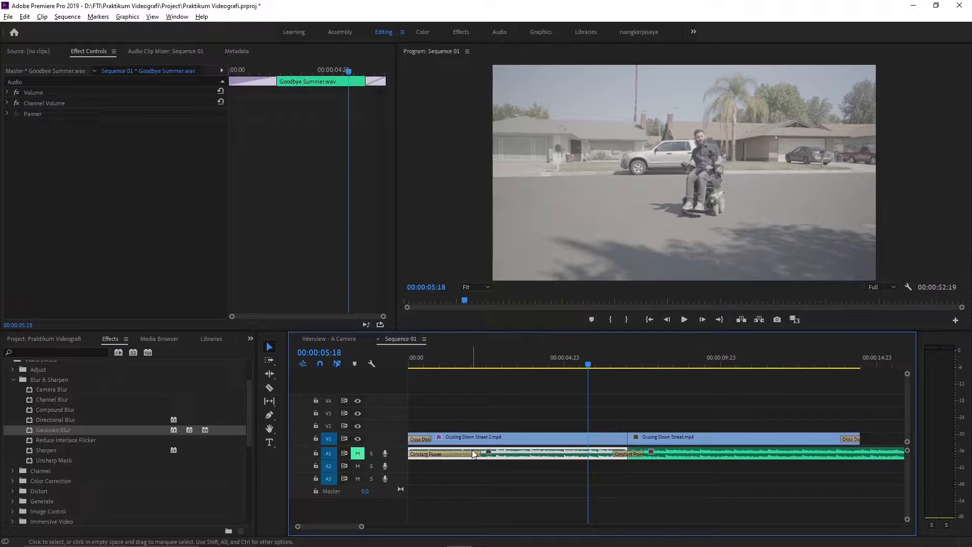
click(438, 439)
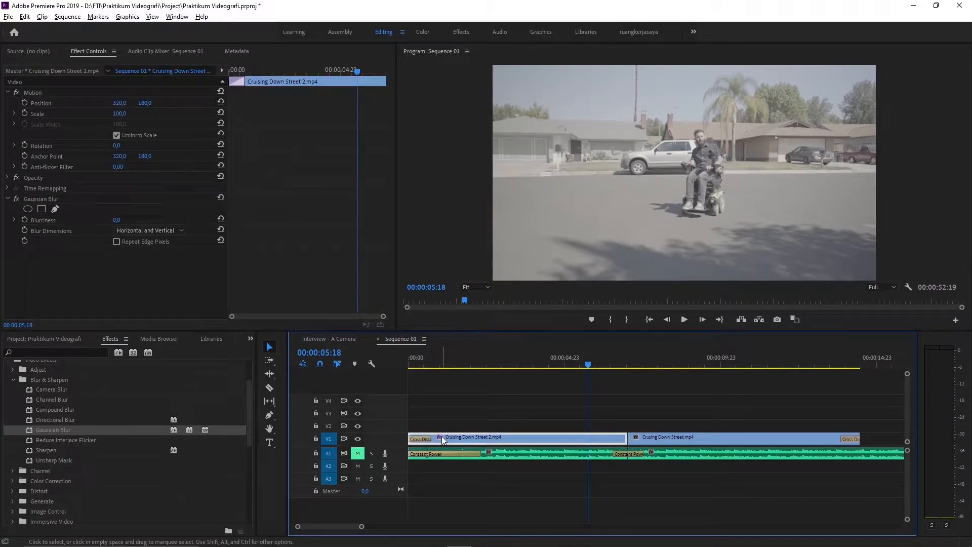
click(663, 436)
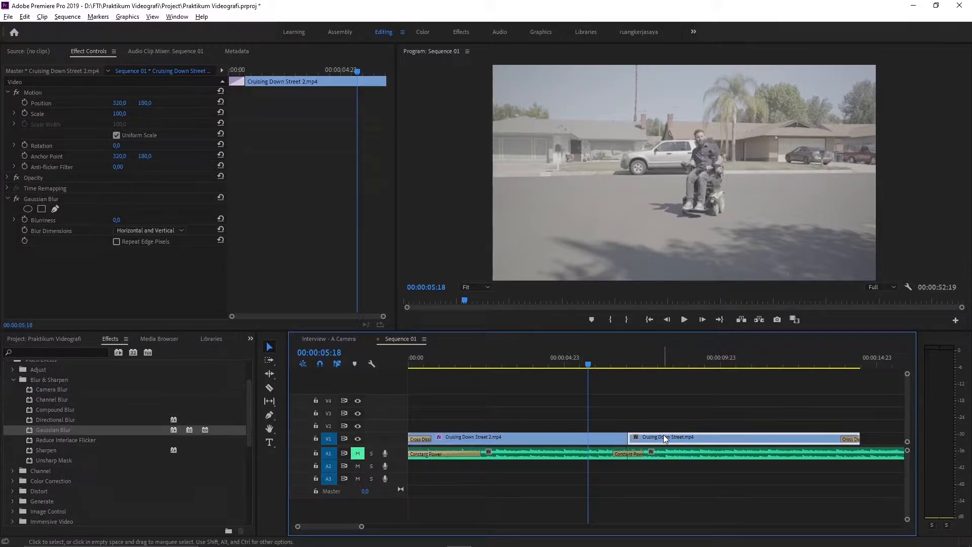
click(526, 440)
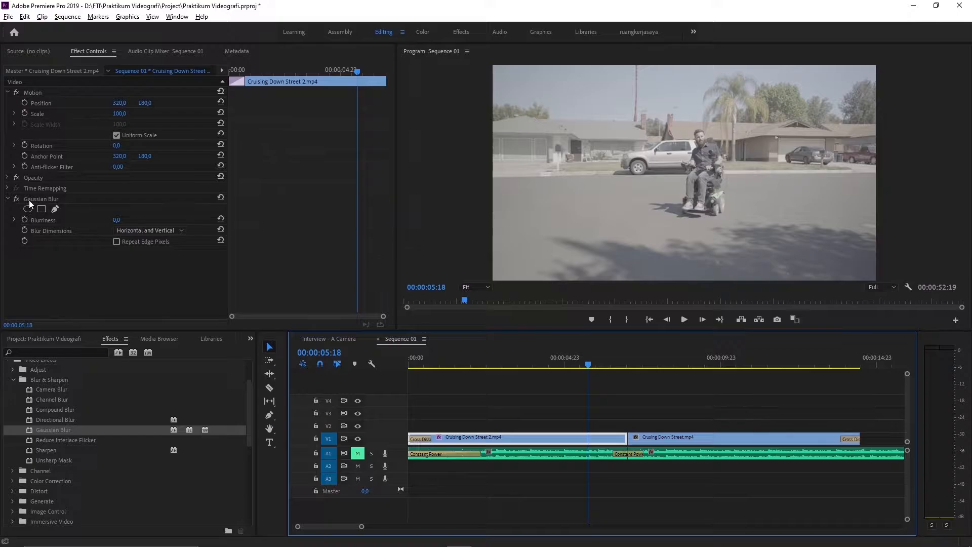
click(29, 200)
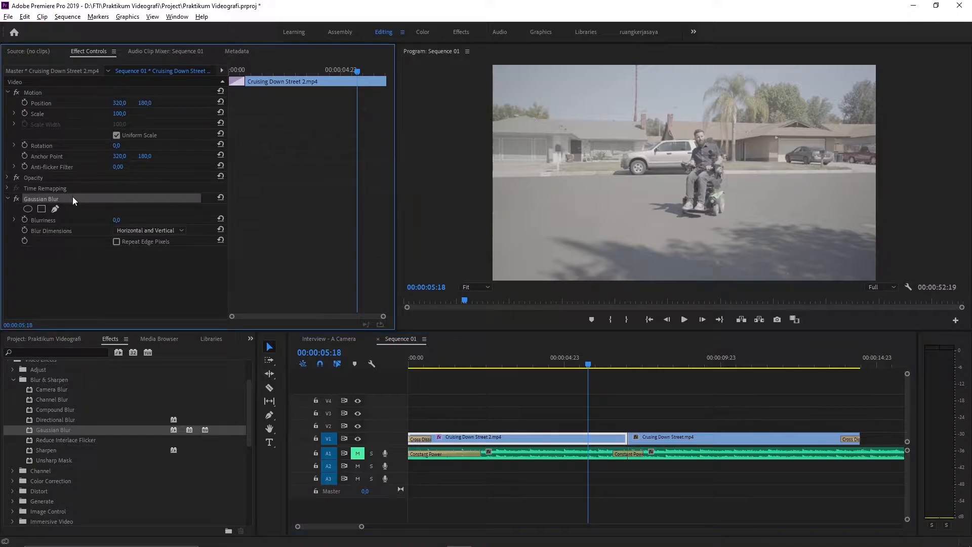
Check where the Effect Controls display can be switched on in the workspace.
click(32, 54)
click(74, 52)
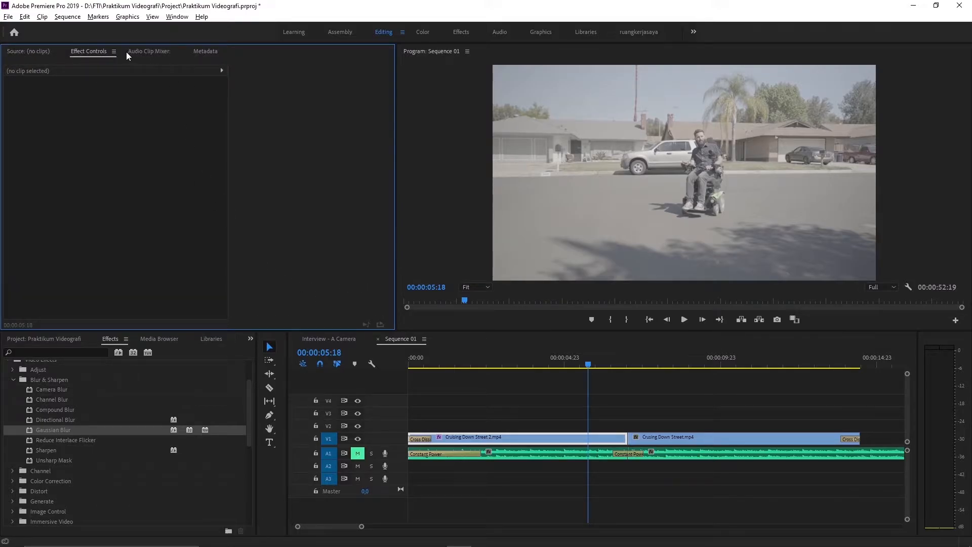
click(175, 17)
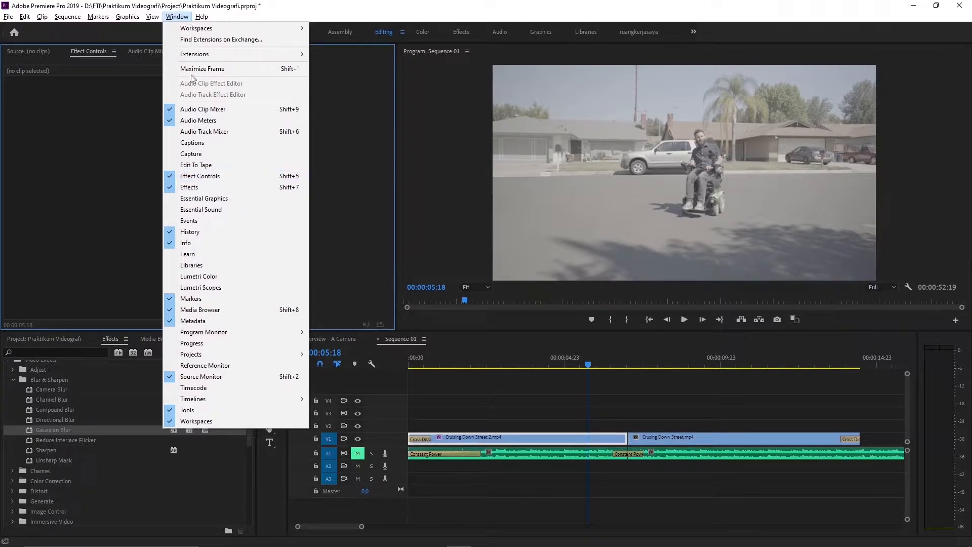
click(93, 47)
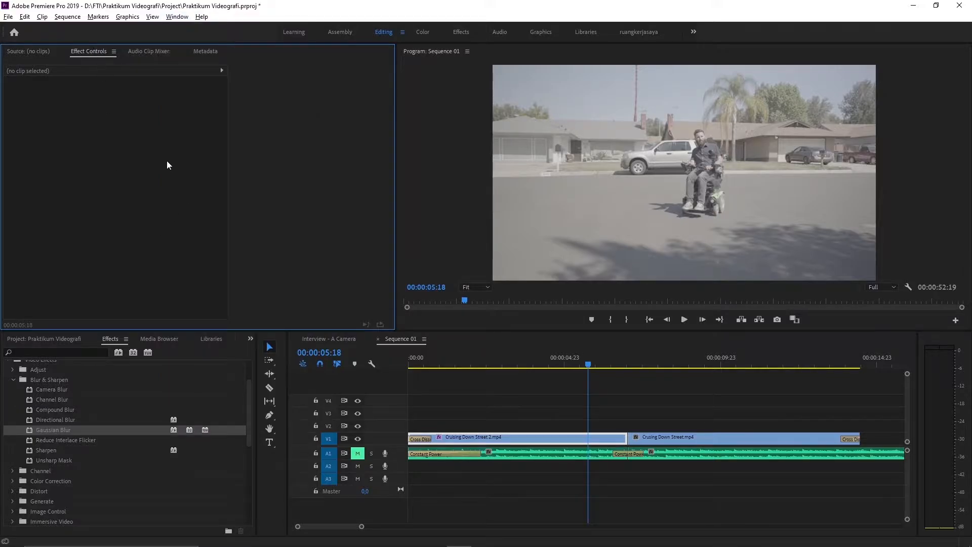
Reselect the Cruising Down Street 2.mp4 clip and select its Gaussian Blur effect.
click(513, 438)
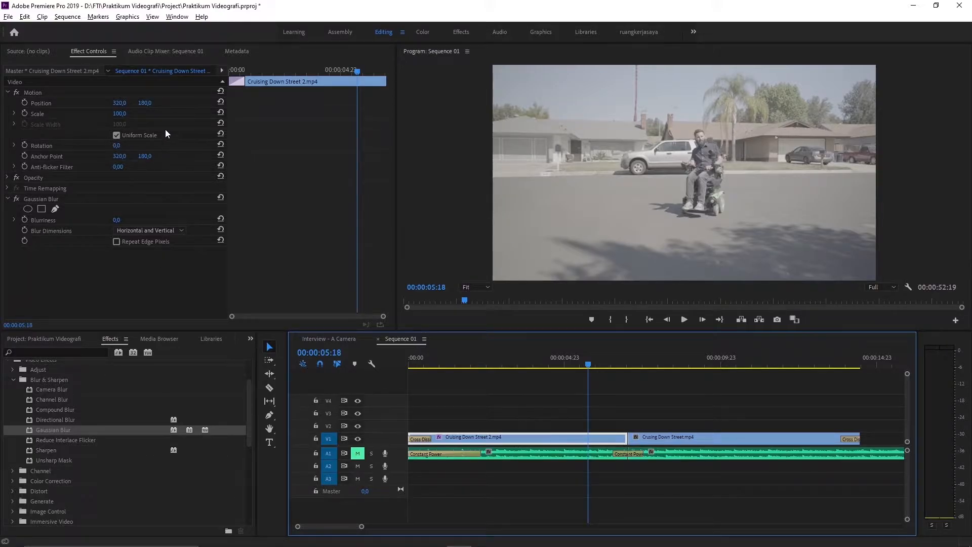
click(541, 427)
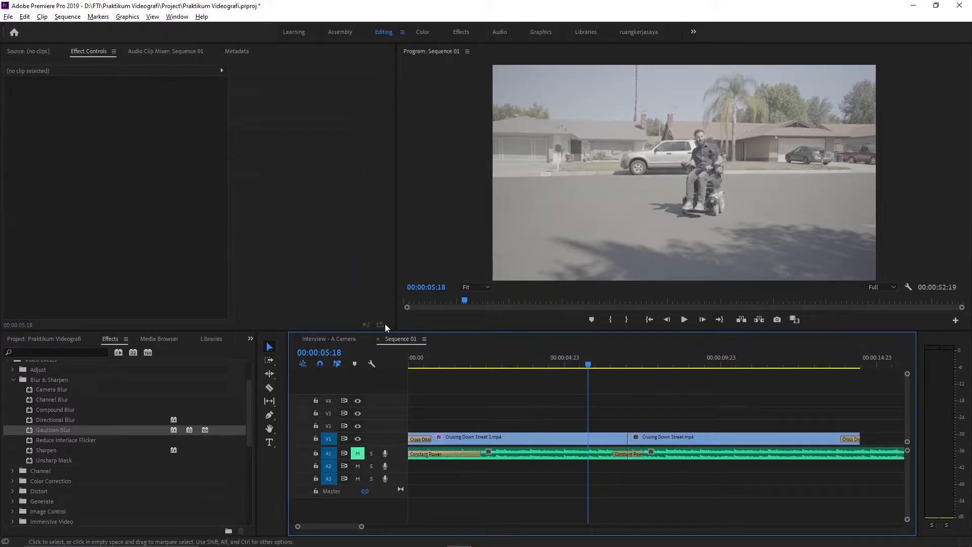
click(506, 438)
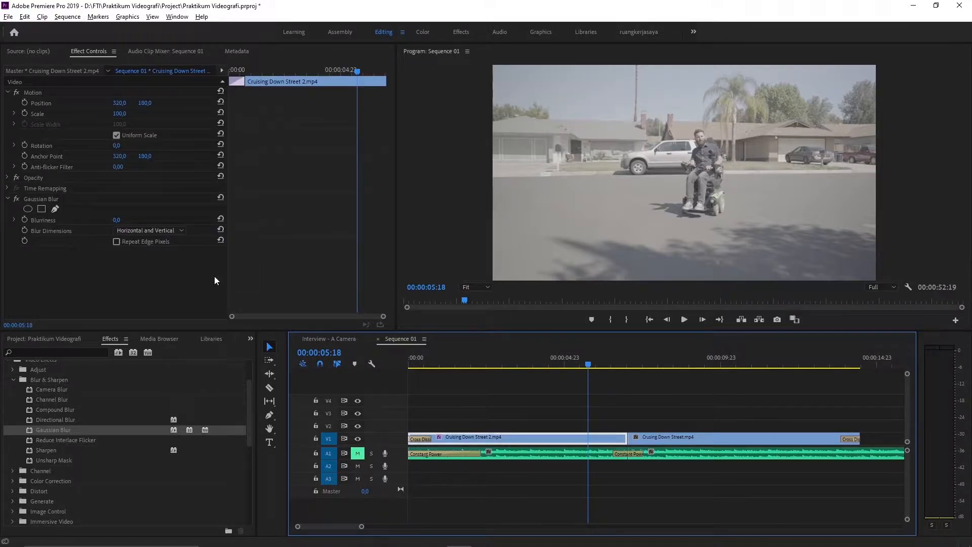
click(42, 199)
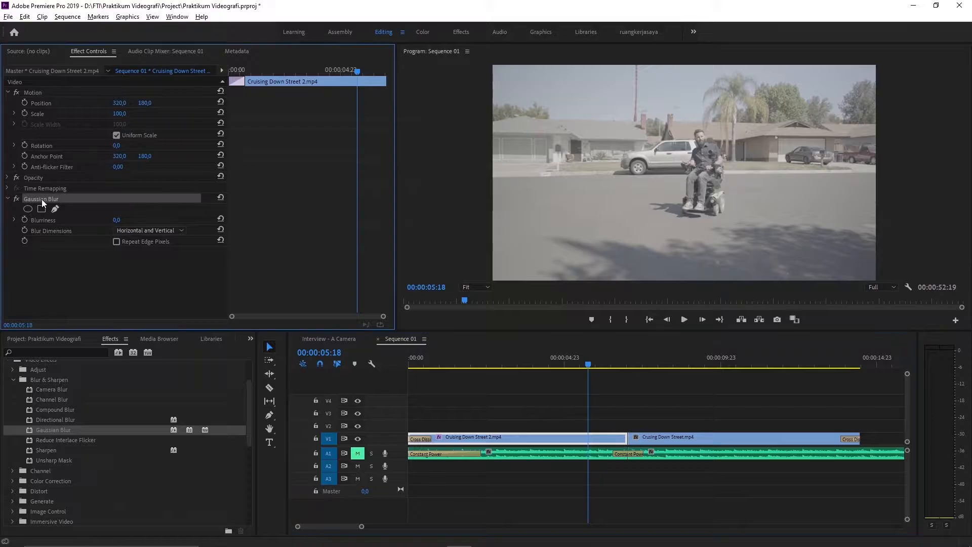
Apply the Gaussian Blur effect to the second street clip, Crusing Down Street.mp4, in the sequence.
click(682, 435)
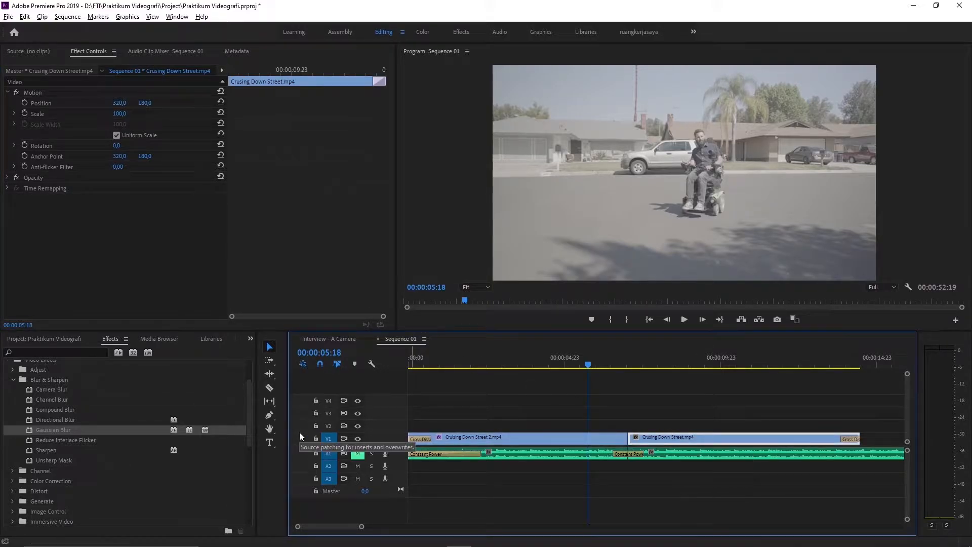
drag(59, 430, 662, 439)
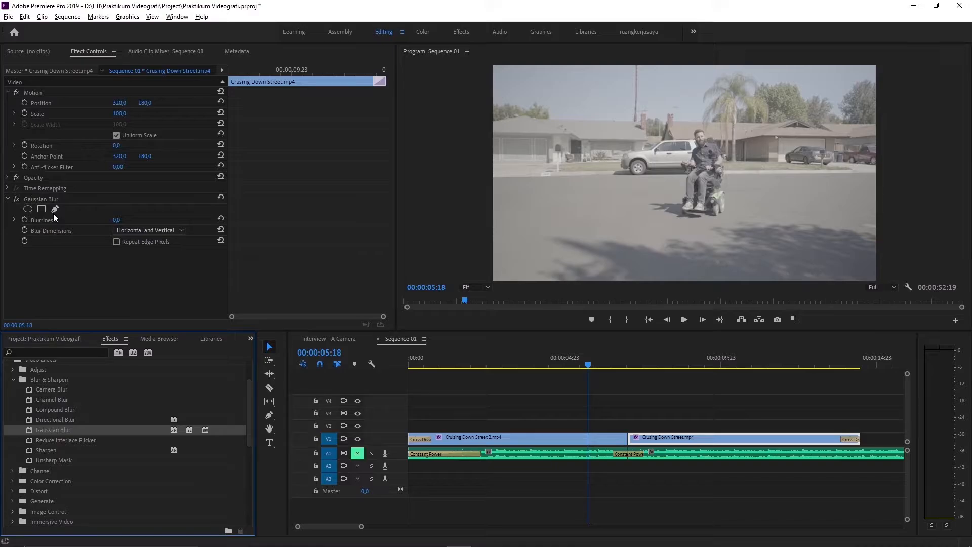
Try different Gaussian Blur Blurriness strengths on Cruising Down Street 2.mp4 at 00:00:03:08, finishing with a value of 50.
click(512, 361)
click(530, 441)
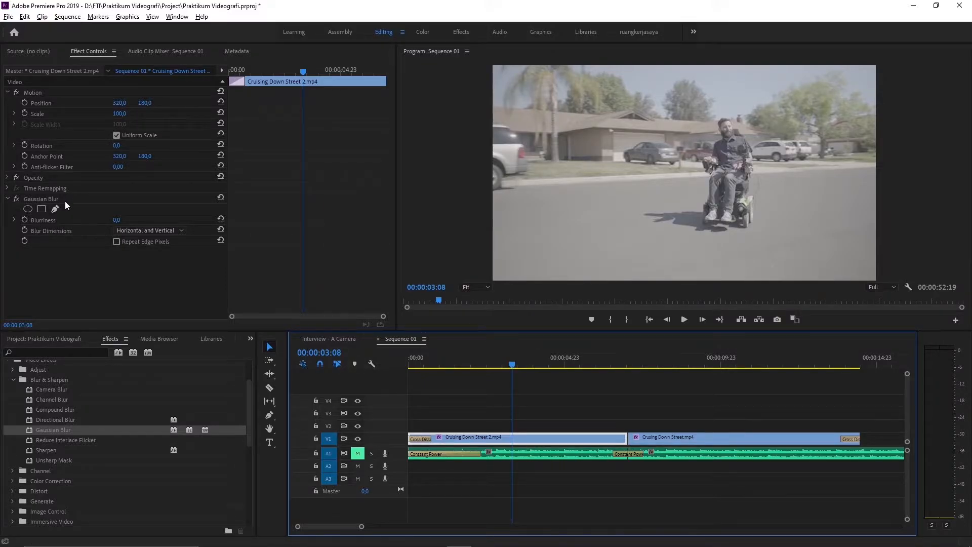
click(116, 223)
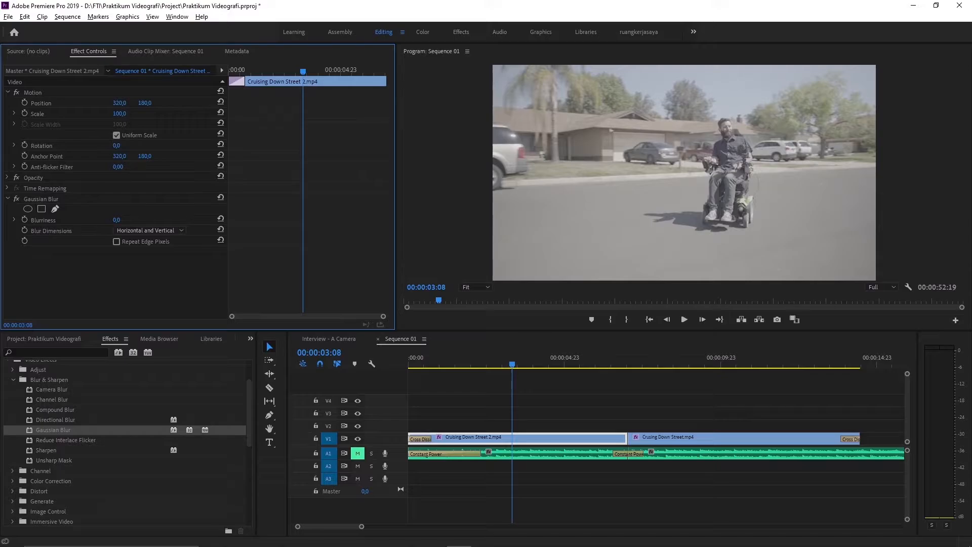
drag(116, 220, 200, 221)
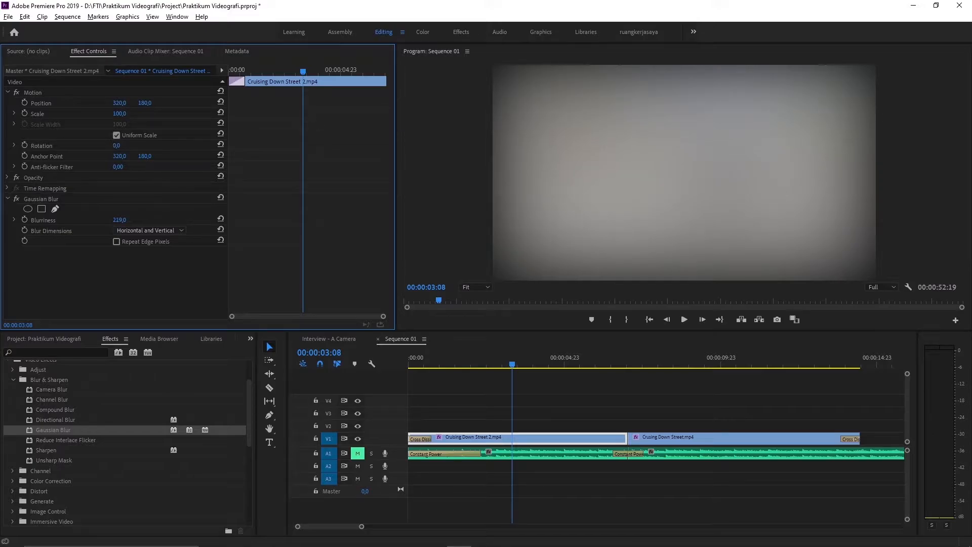
drag(162, 219, 127, 220)
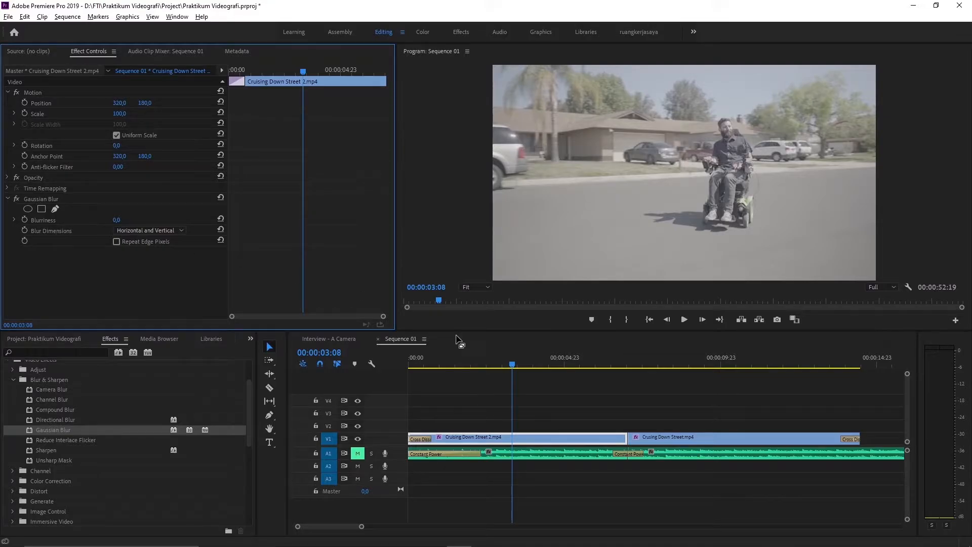
click(117, 220)
text(50)
key(Return)
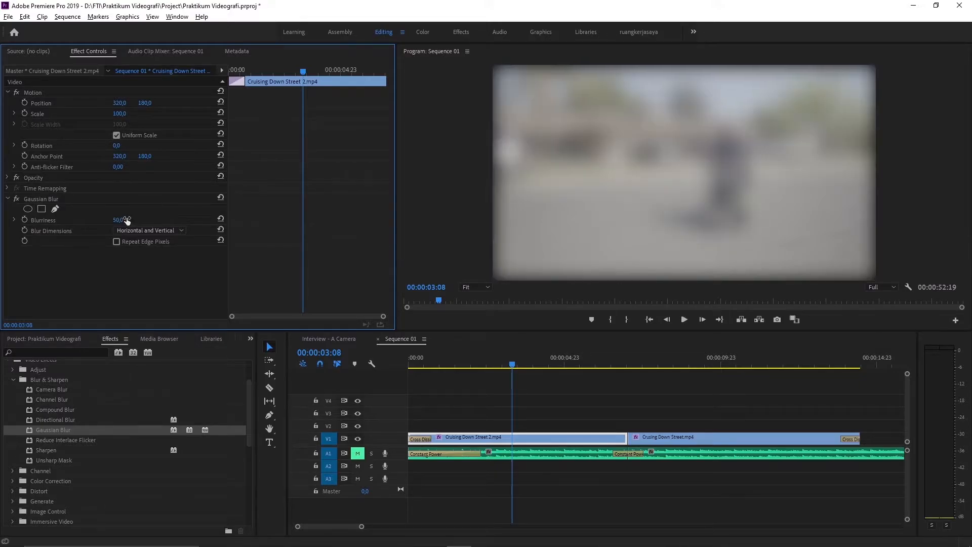
Compare the blur in the preview on both sides of the cut between the two street clips.
drag(456, 364, 625, 368)
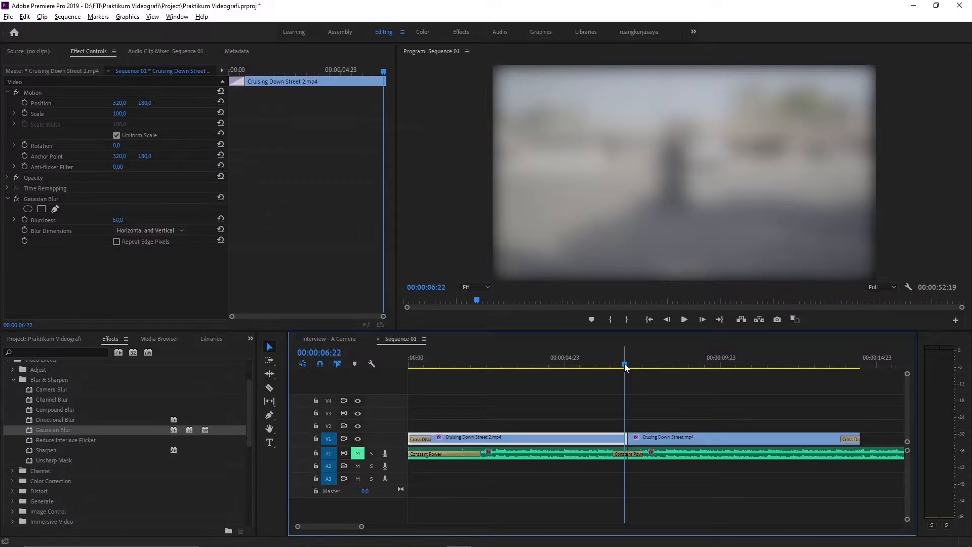
drag(625, 364, 646, 363)
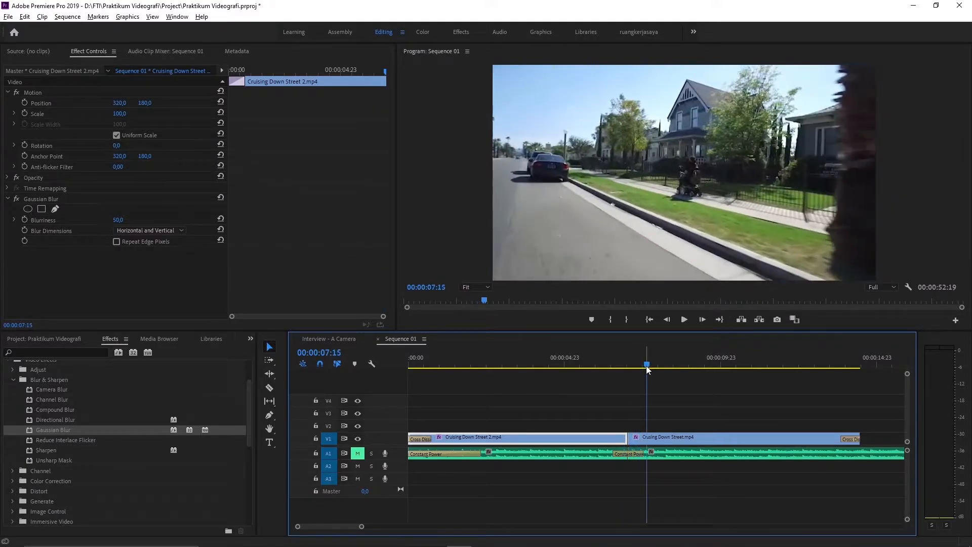
click(676, 439)
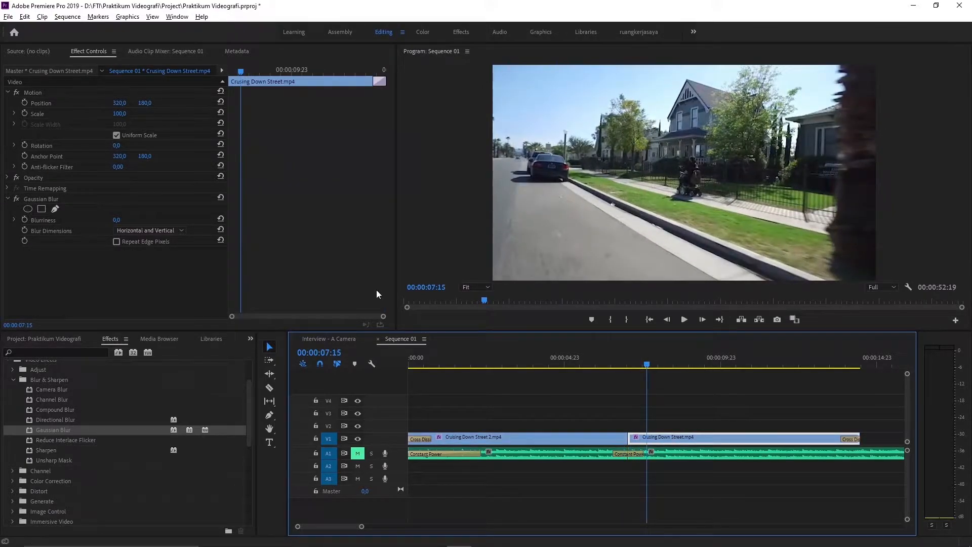
click(602, 360)
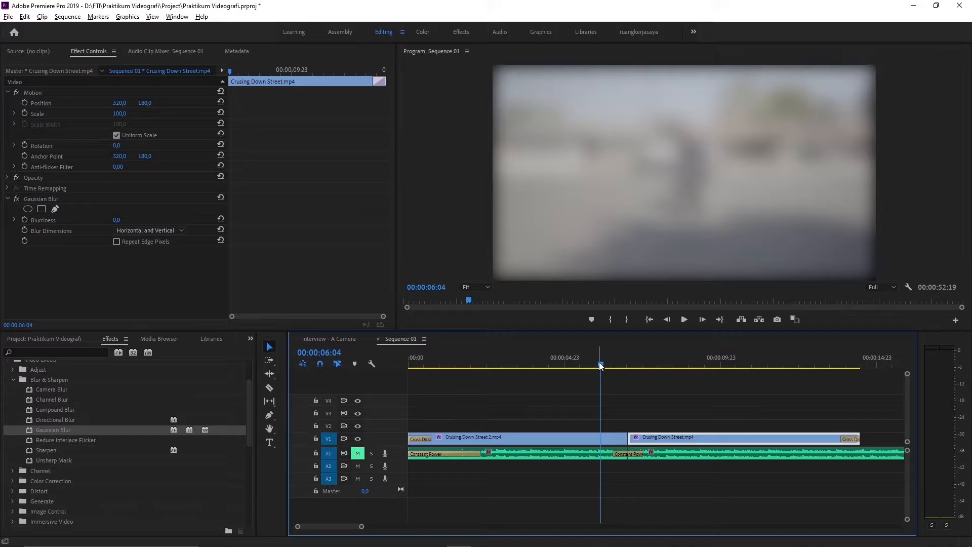
drag(599, 362, 612, 366)
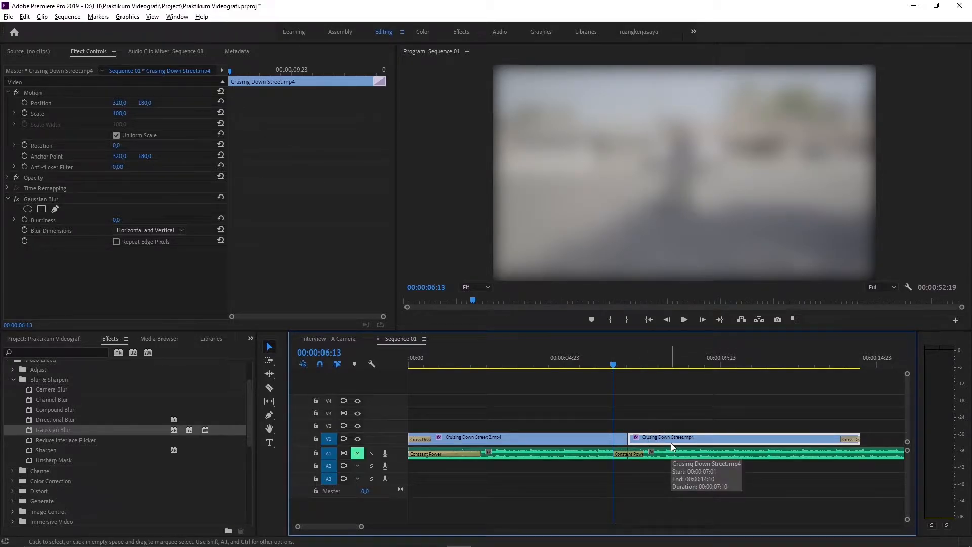
Set the Blurriness of Cruising Down Street 2.mp4 to 0 and enable its animation with a keyframe at 00:00:05:21.
click(580, 439)
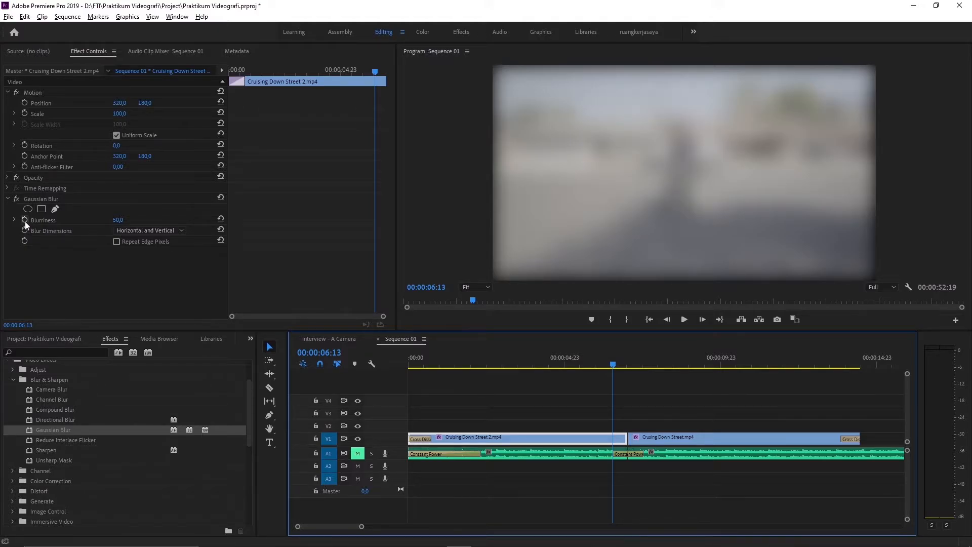
click(117, 221)
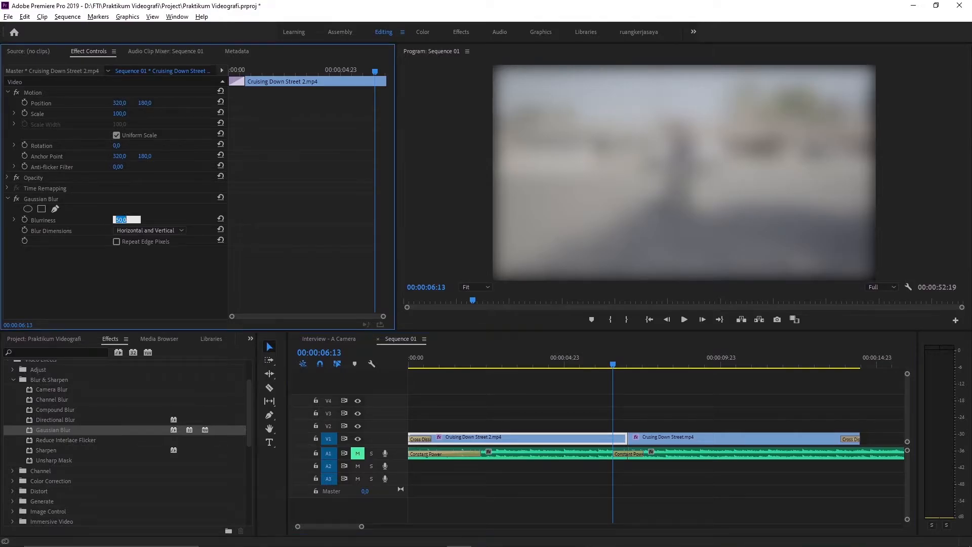
text(0)
key(Return)
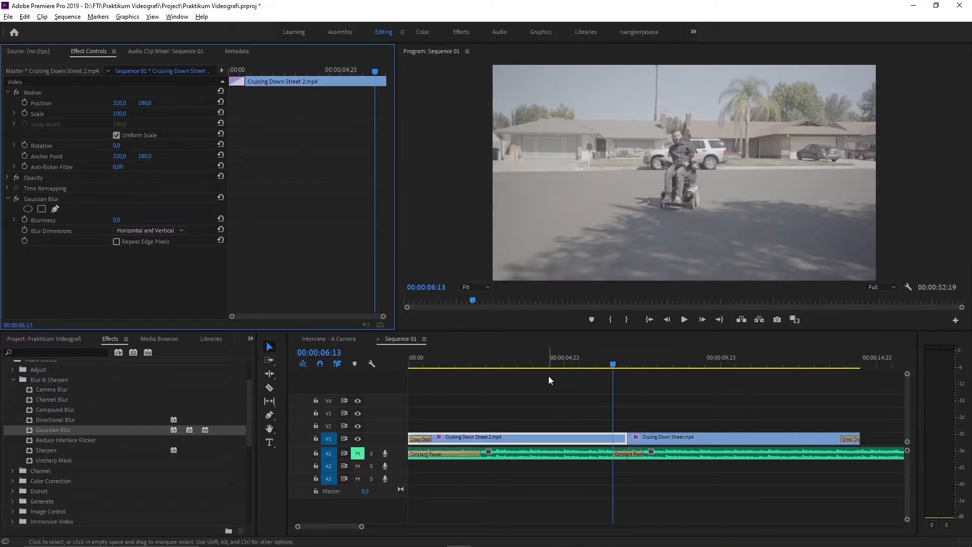
drag(613, 364, 591, 365)
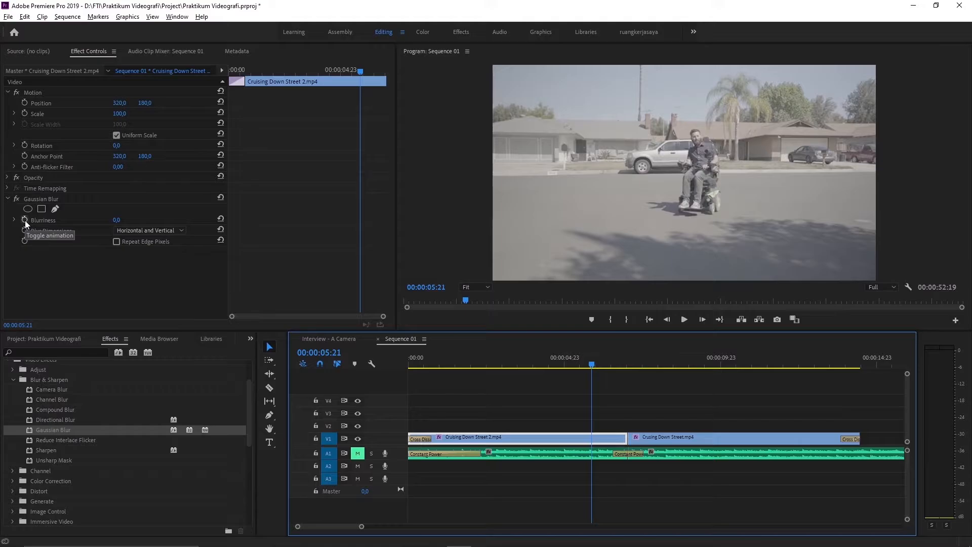
click(25, 220)
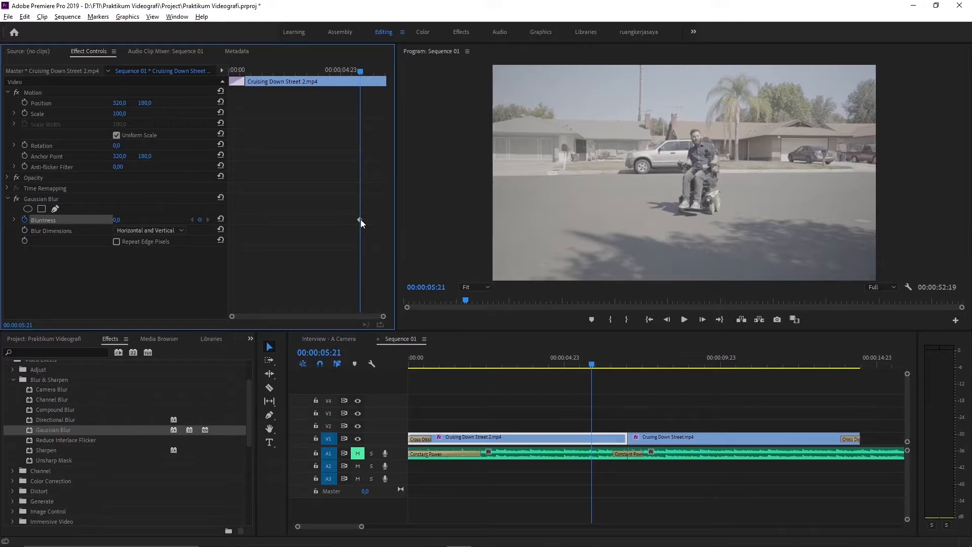
Move the playhead back and forth in five-frame jumps between 00:00:05:21 and 00:00:06:12, ending on the first Blurriness keyframe.
key(shift+Right)
key(shift+Right)
key(shift+Right)
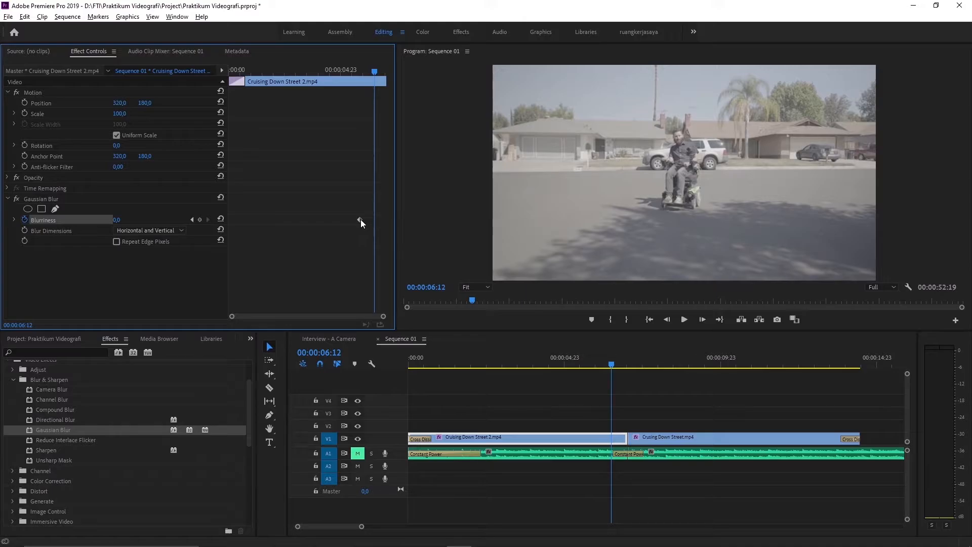
key(shift+Left)
key(shift+Left)
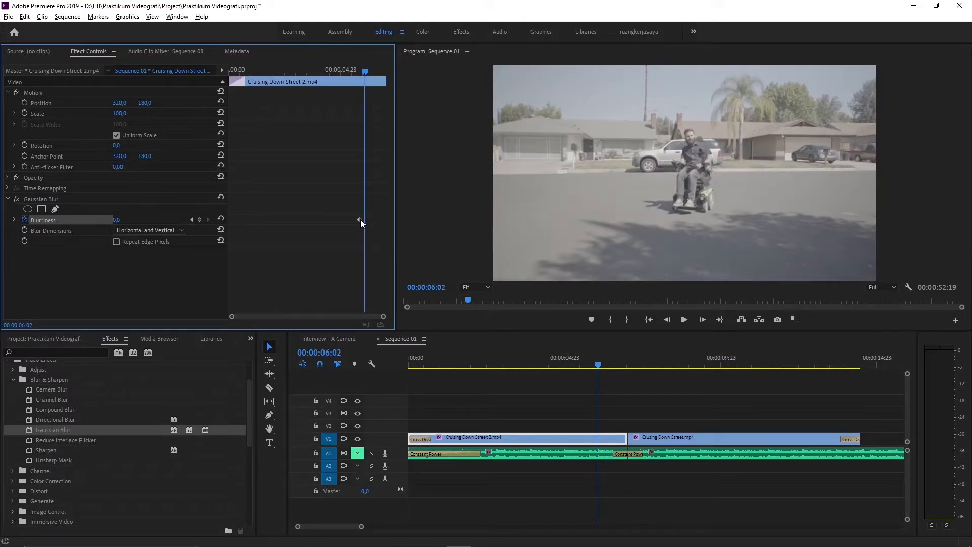
key(shift+Left)
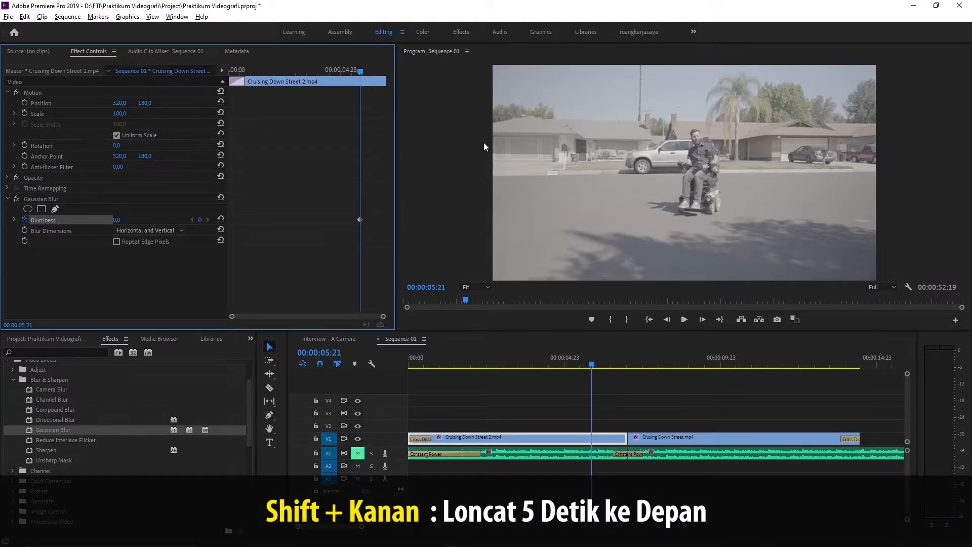
key(shift+Right)
key(shift+Right)
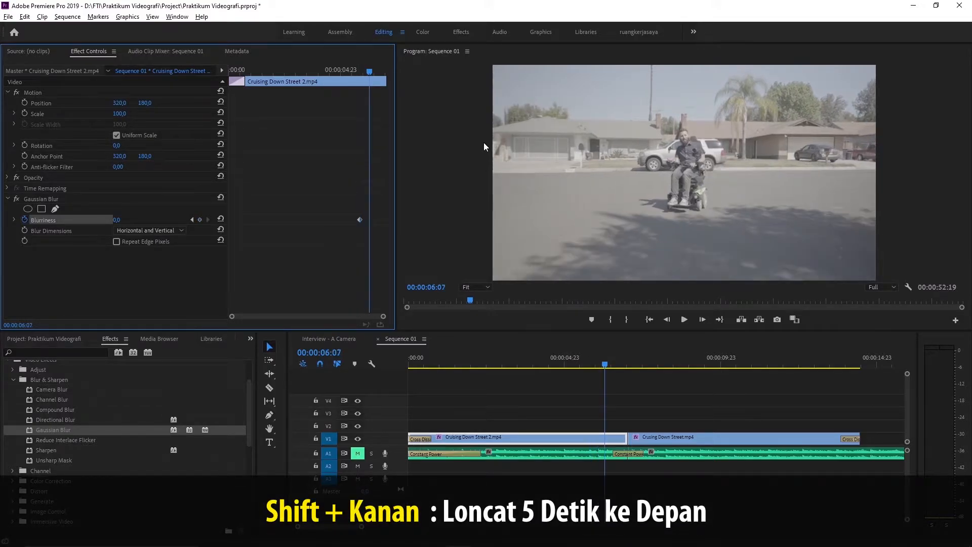
key(shift+Right)
key(shift+Left)
key(shift+Left)
key(shift+Left)
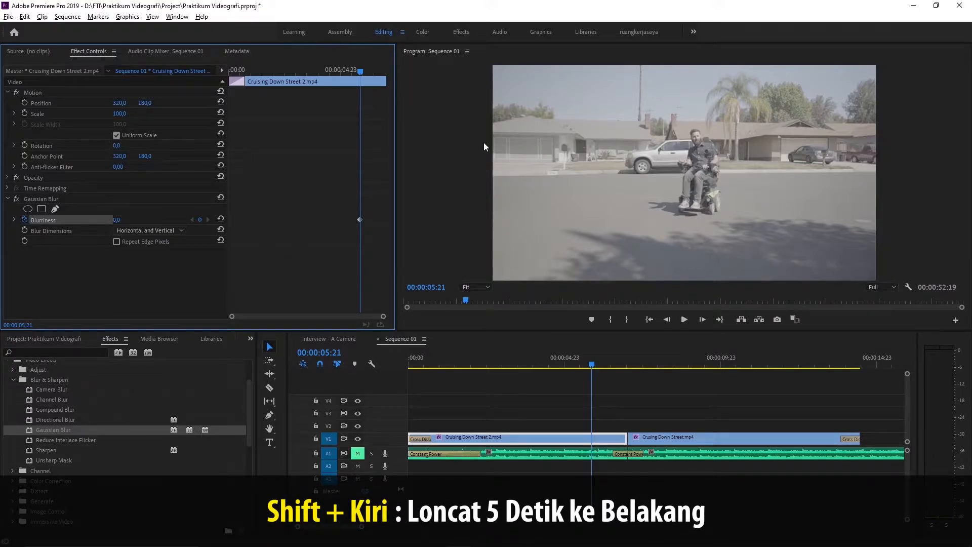
Add a second Blurriness keyframe with a value of 50 at 00:00:06:12 by jumping 15 frames forward.
key(shift+Right)
key(shift+Right)
key(shift+Right)
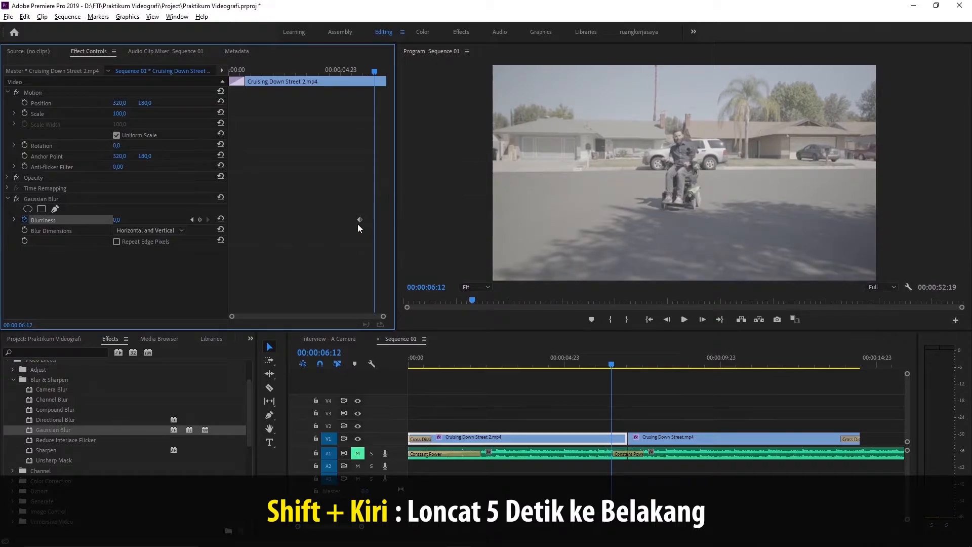
click(115, 220)
text(50)
key(Return)
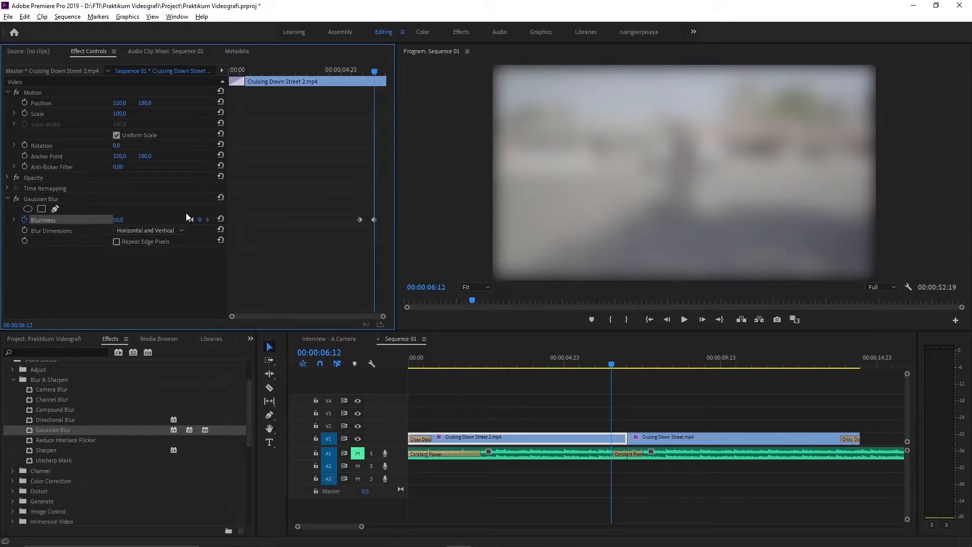
Try lower and higher Blurriness values on the keyframe at 00:00:06:12 and return it to 50.
click(117, 220)
drag(120, 223, 105, 224)
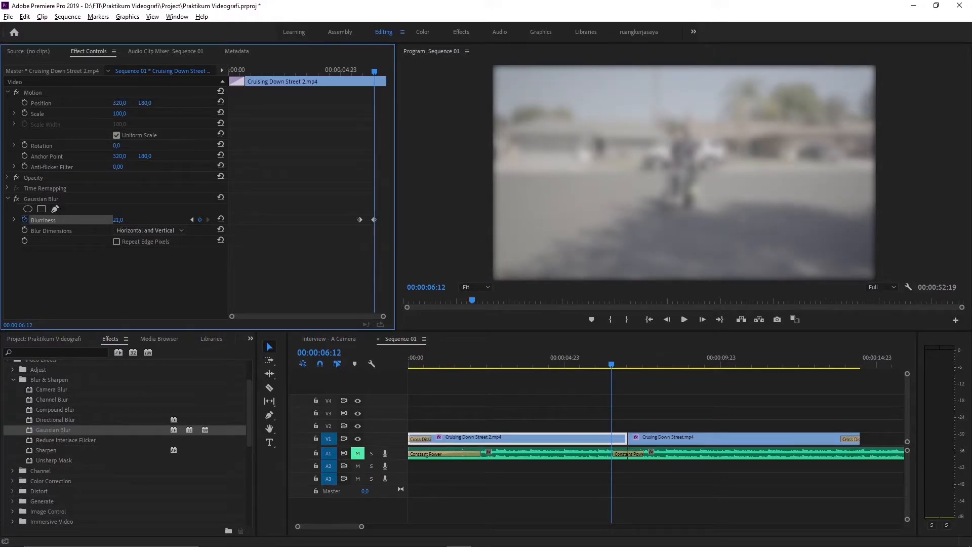
drag(106, 223, 128, 223)
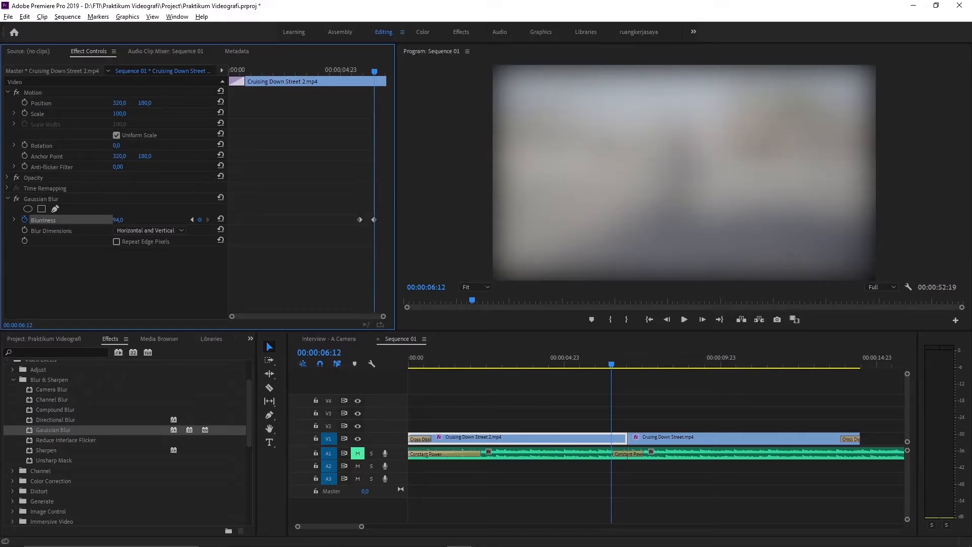
click(126, 218)
text(50)
key(Return)
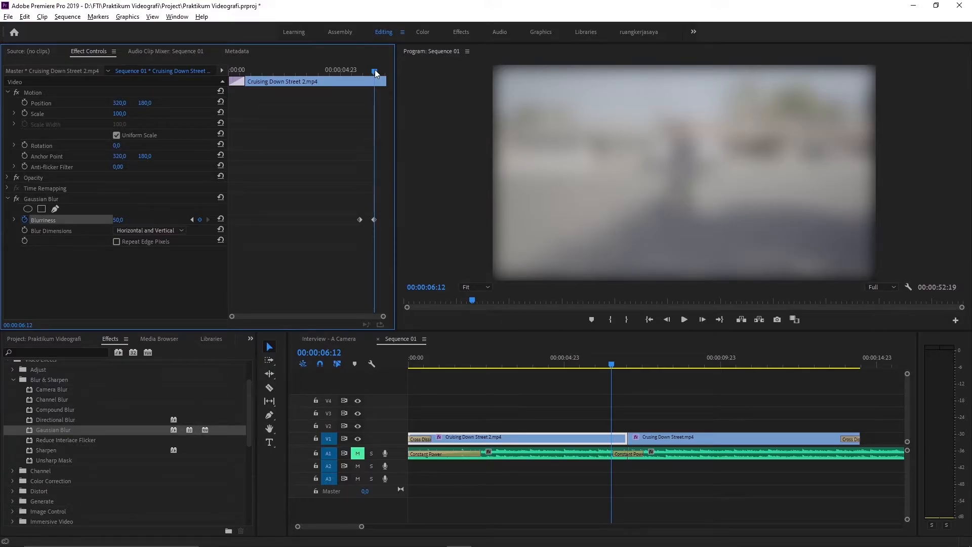
Review the blur transition between the two Blurriness keyframes by scrubbing and stepping from one keyframe to the other.
drag(375, 68, 361, 72)
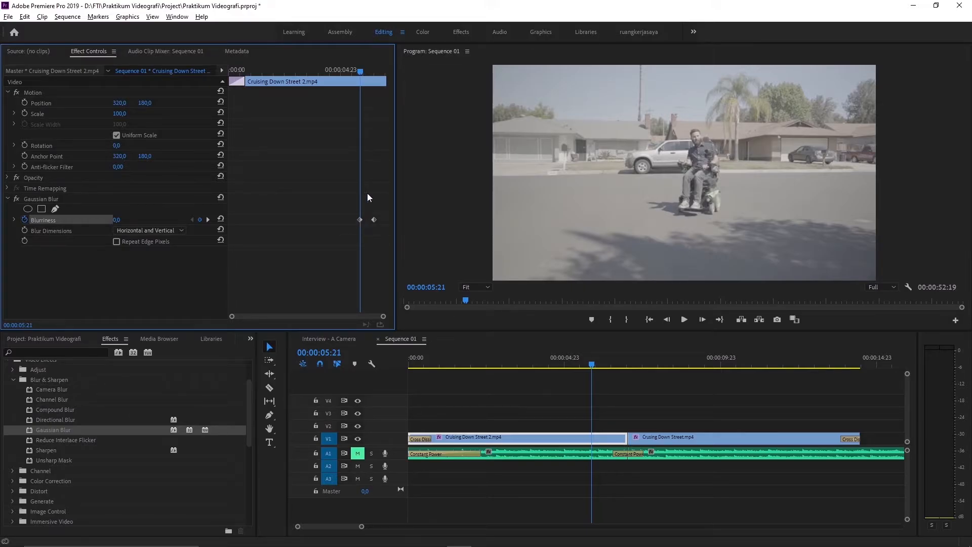
drag(361, 71, 370, 72)
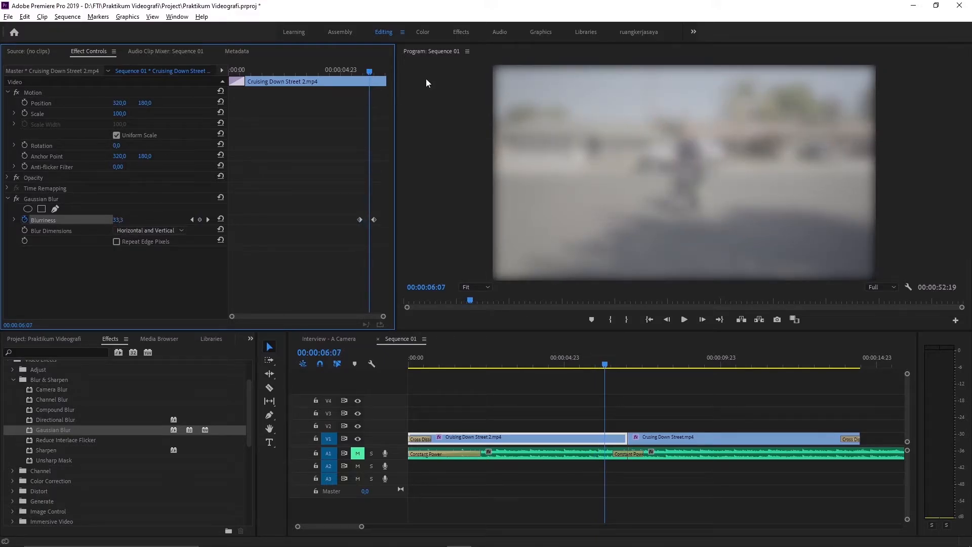
drag(369, 72, 376, 74)
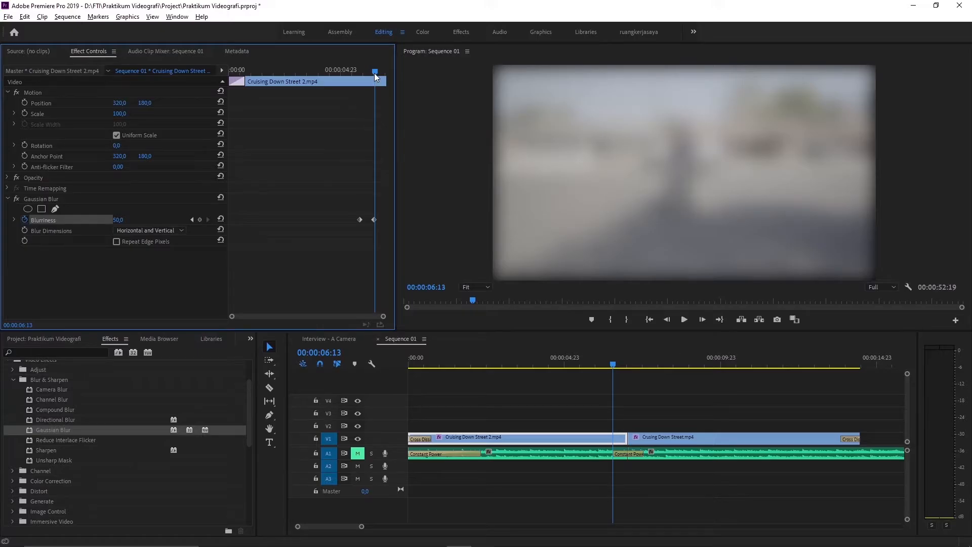
drag(375, 73, 358, 73)
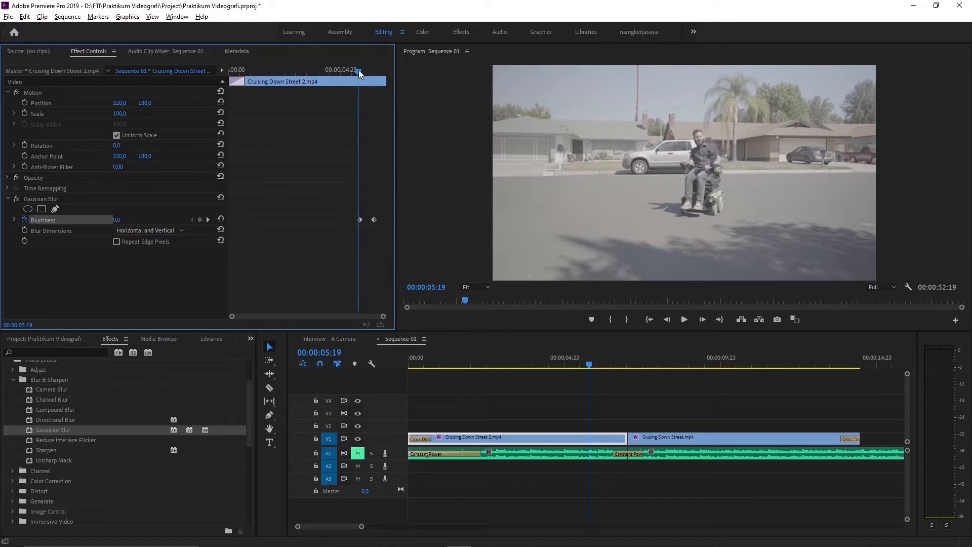
drag(358, 70, 372, 75)
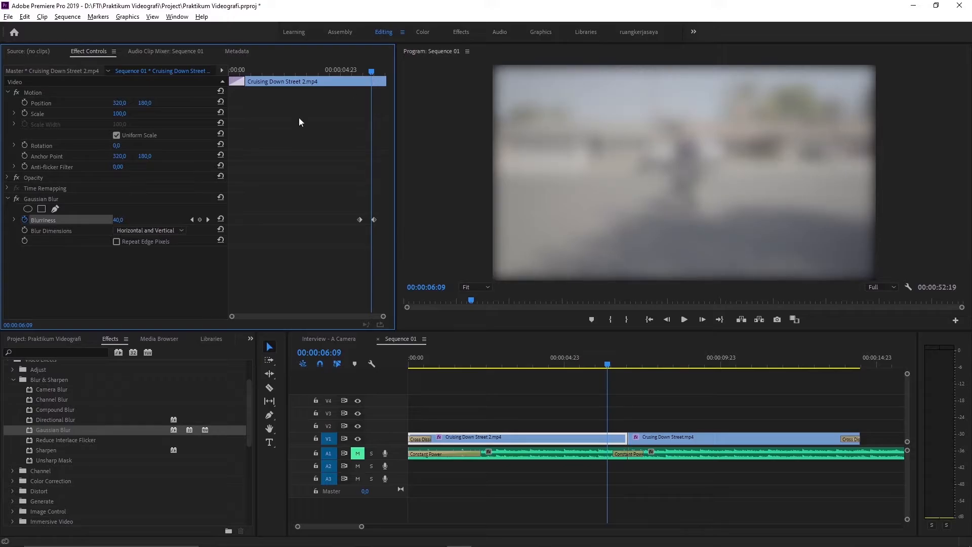
click(193, 220)
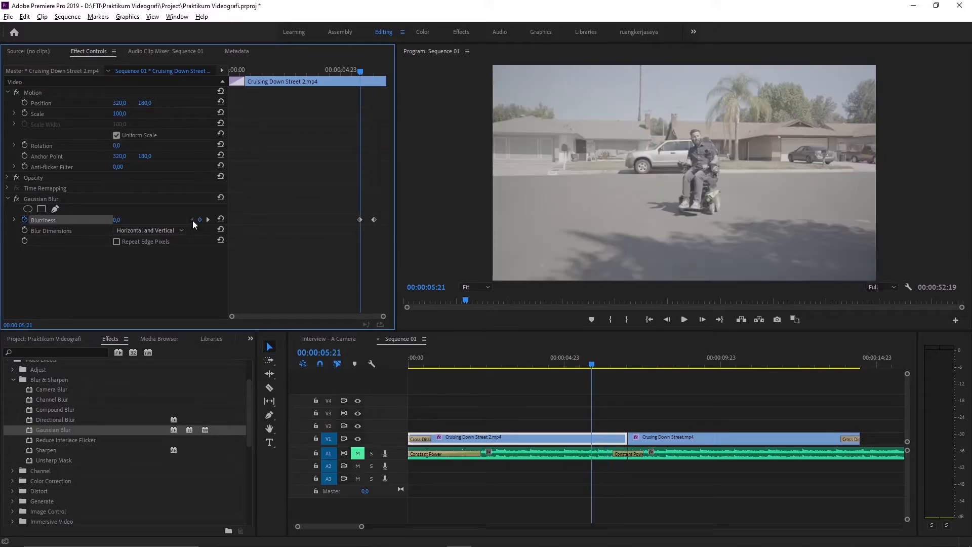
click(207, 220)
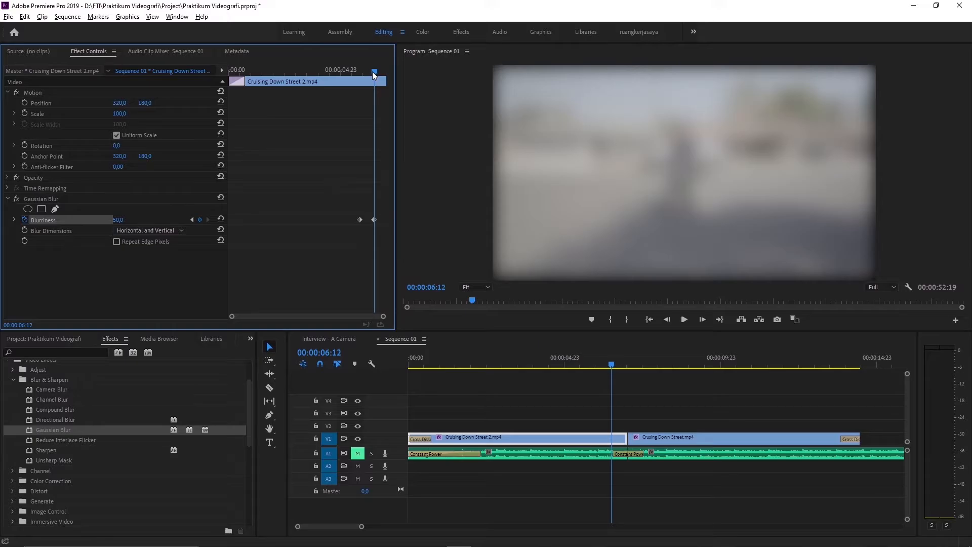
drag(372, 71, 360, 73)
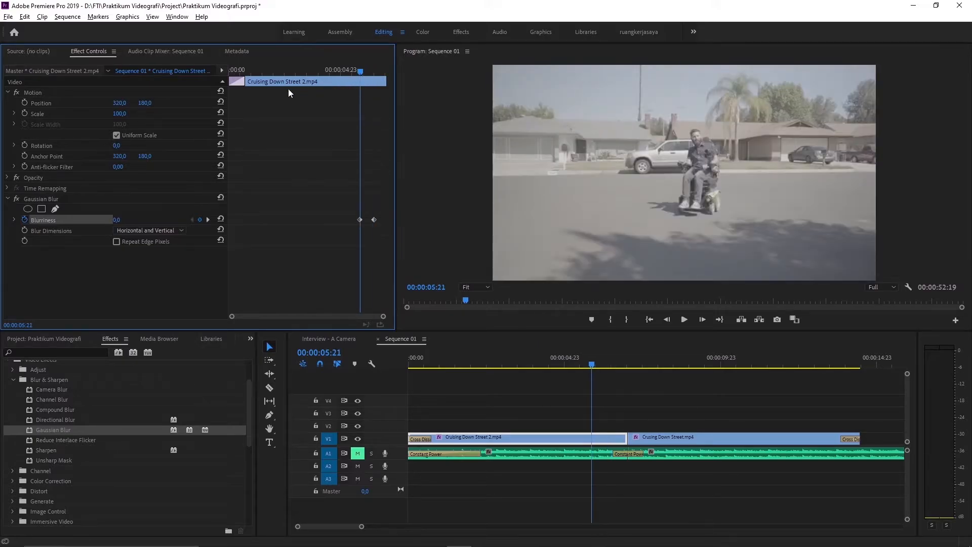
Enable Repeat Edge Pixels for the Gaussian Blur on Cruising Down Street 2.mp4, comparing it on and off at 00:00:06:12.
click(282, 93)
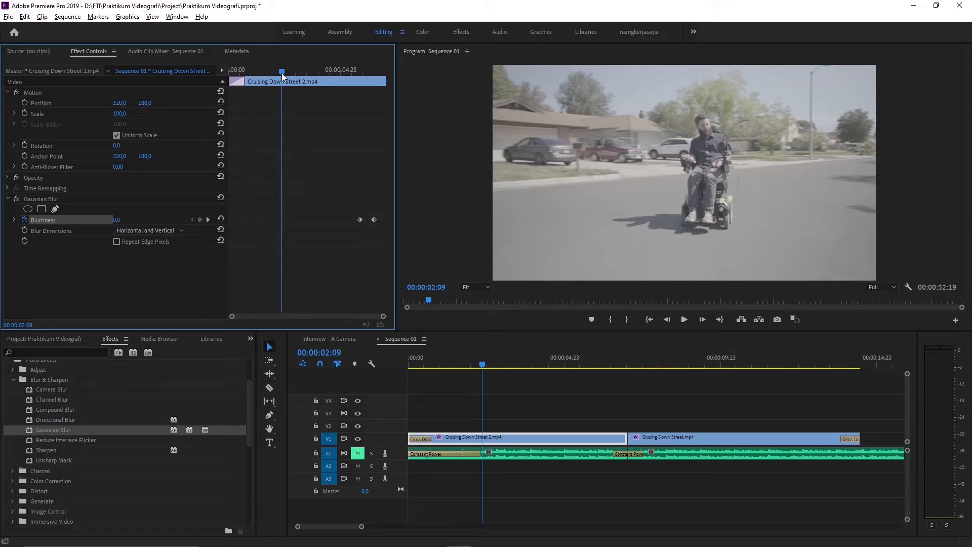
drag(281, 73, 293, 72)
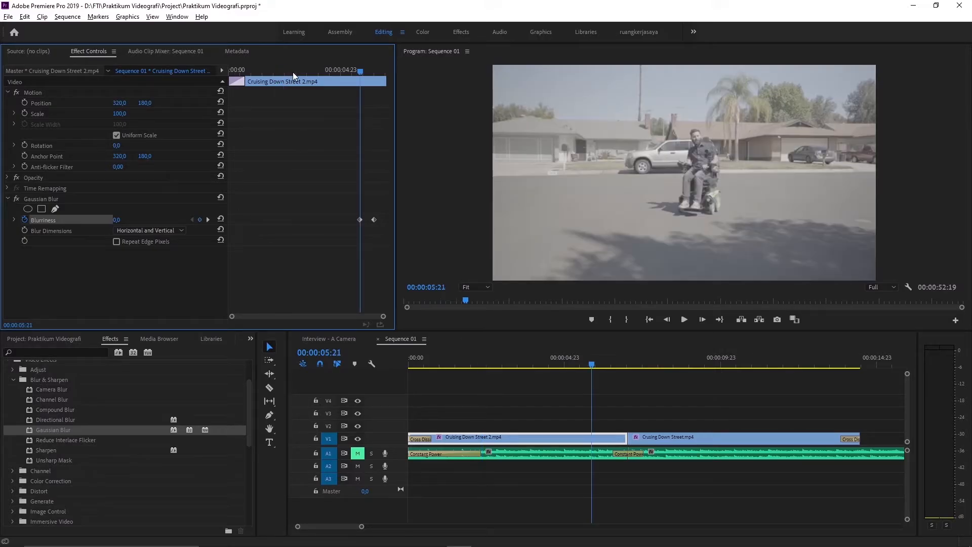
drag(357, 70, 358, 130)
drag(361, 70, 375, 71)
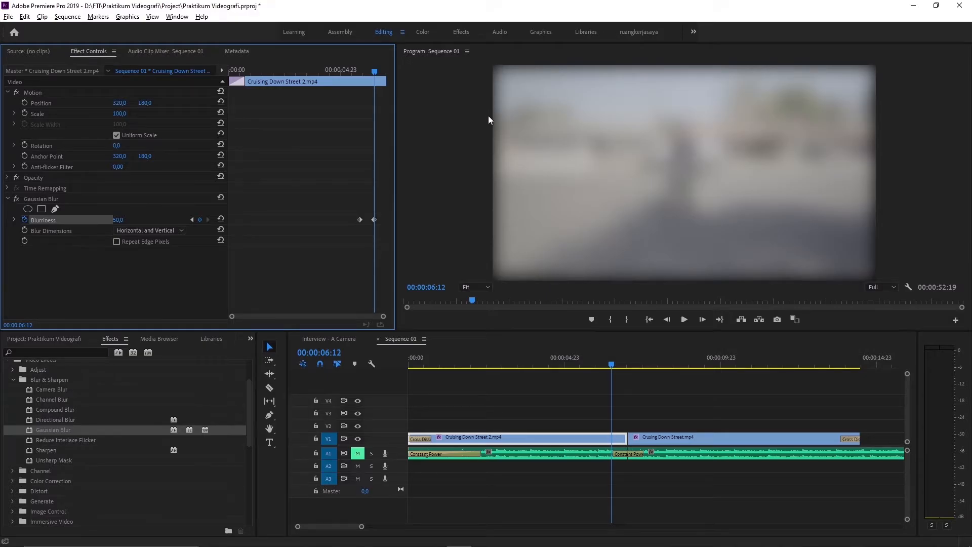
click(116, 243)
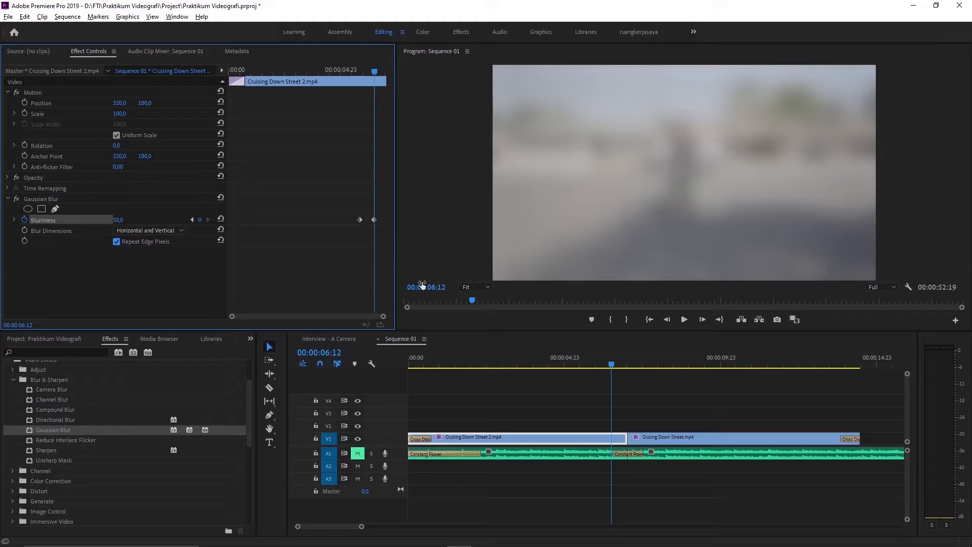
click(116, 242)
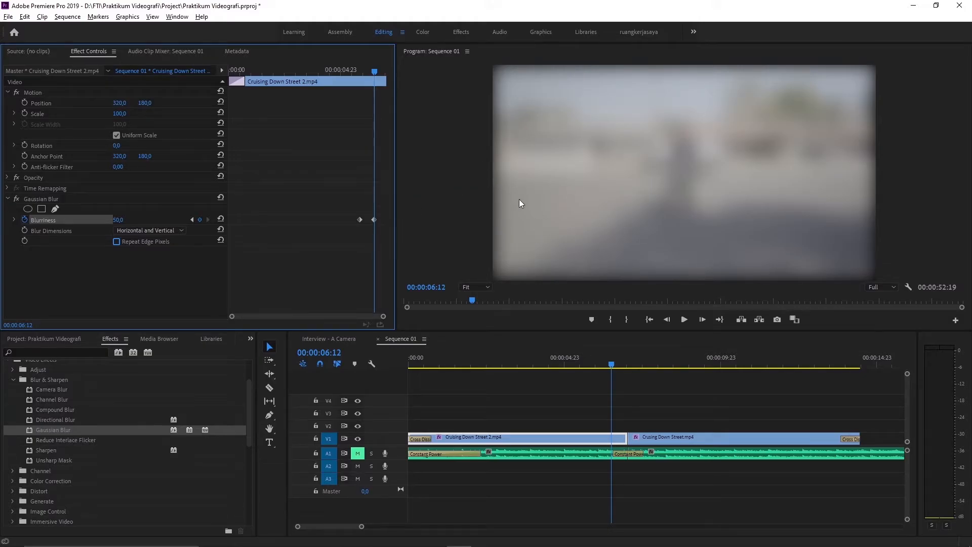
click(116, 243)
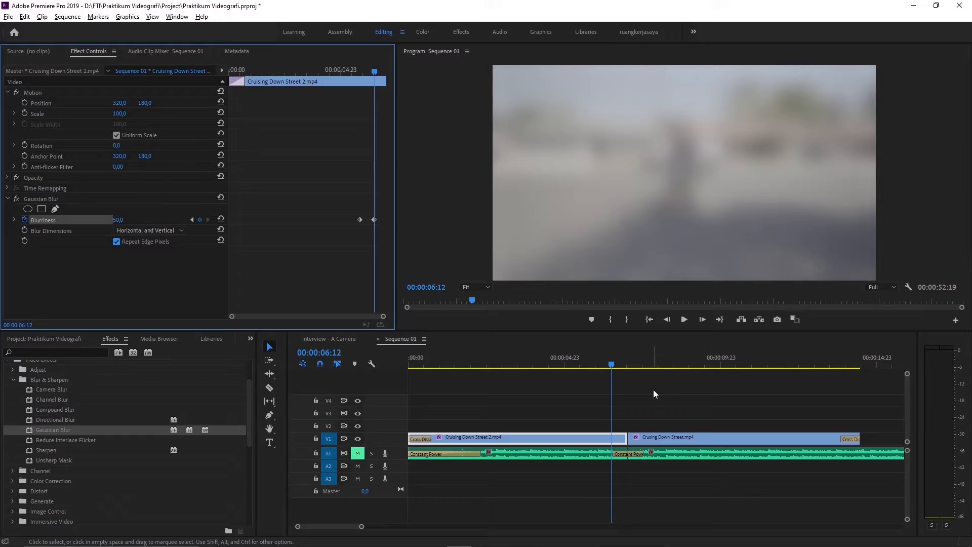
Play the transition across the cut and compare the Gaussian Blur settings and keyframes of the two street clips.
click(590, 362)
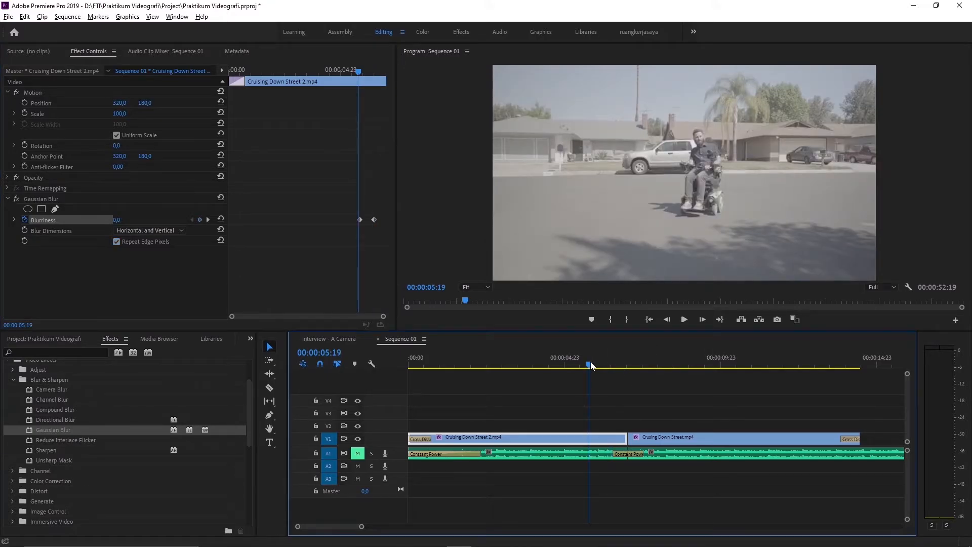
key(space)
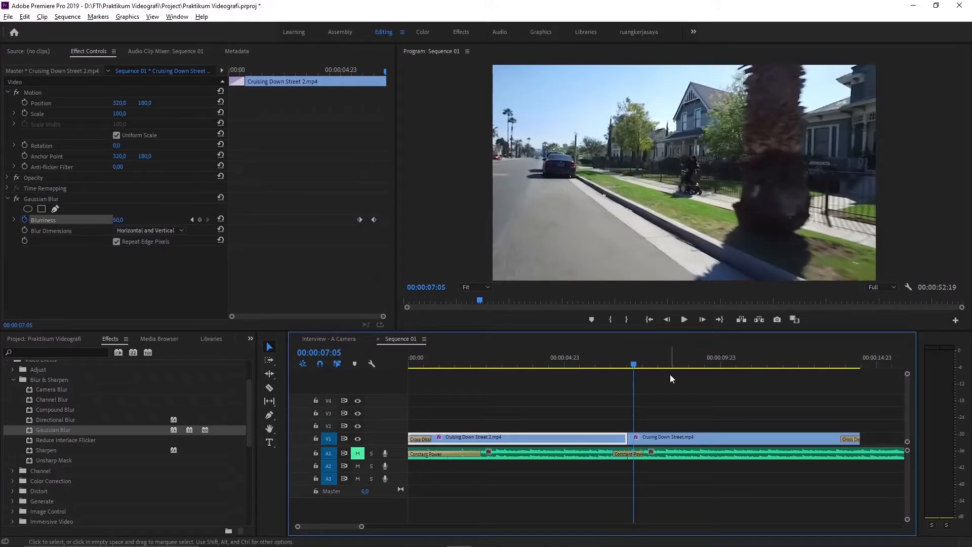
drag(632, 364, 642, 366)
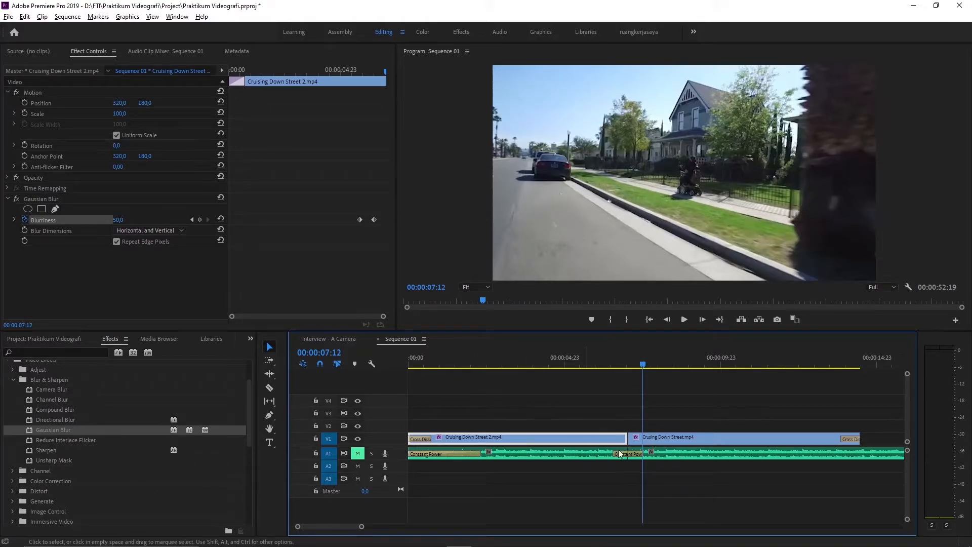
click(682, 440)
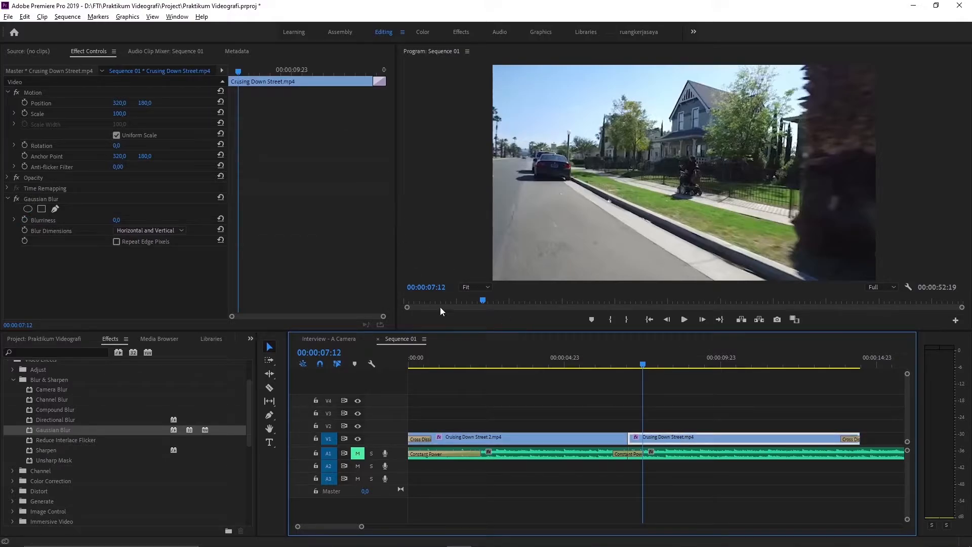
click(585, 437)
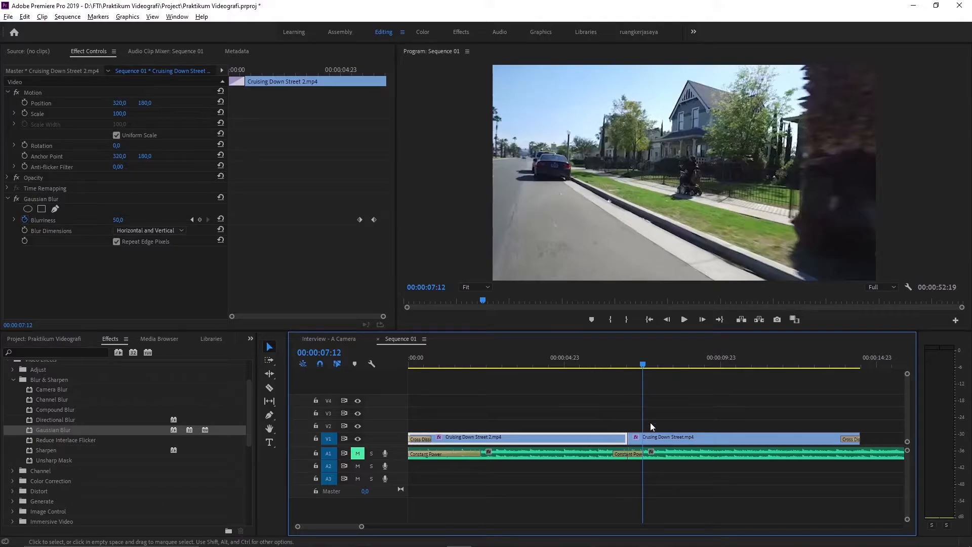
key(space)
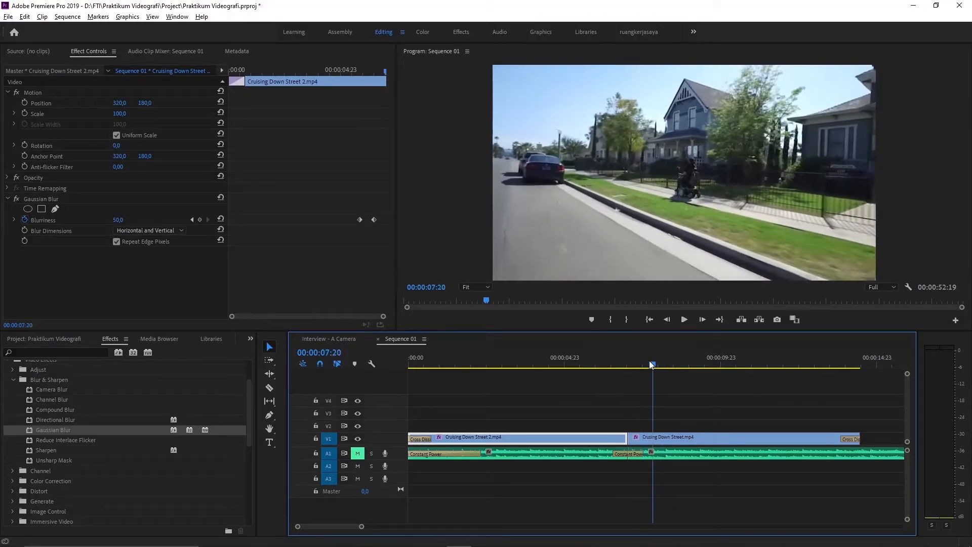
click(654, 359)
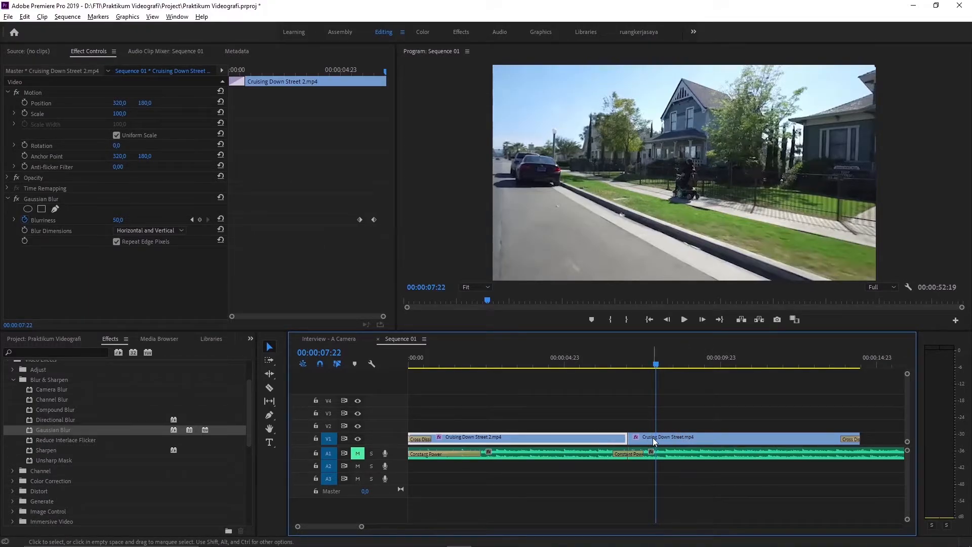
click(682, 436)
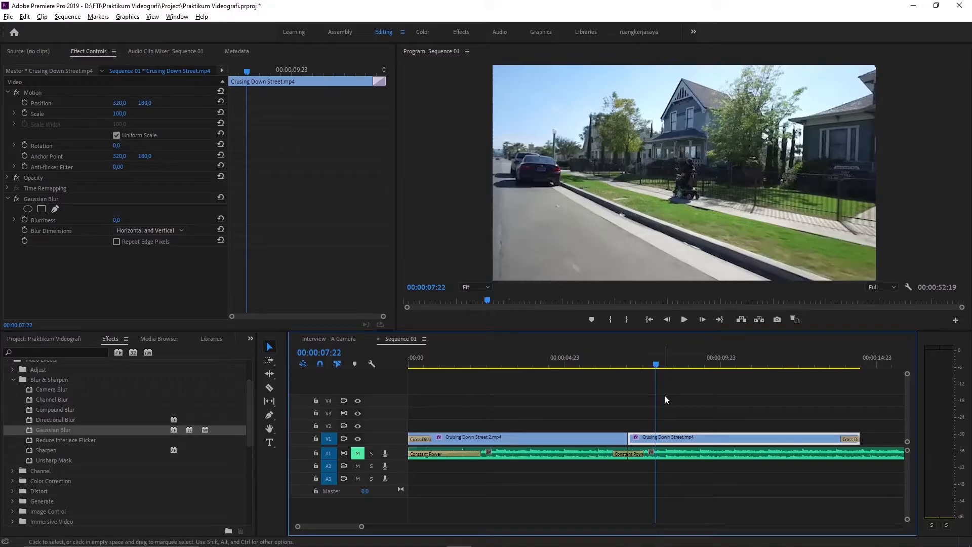
click(573, 433)
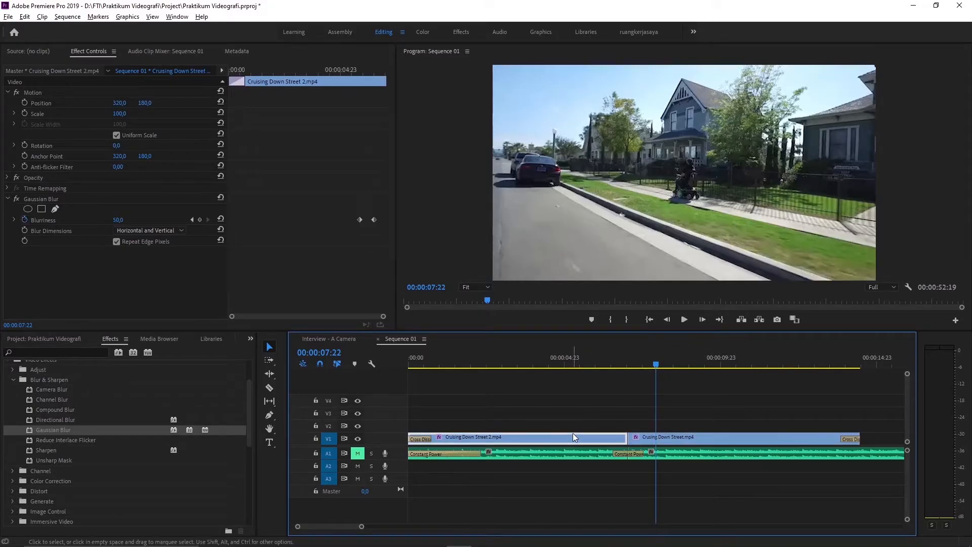
click(649, 438)
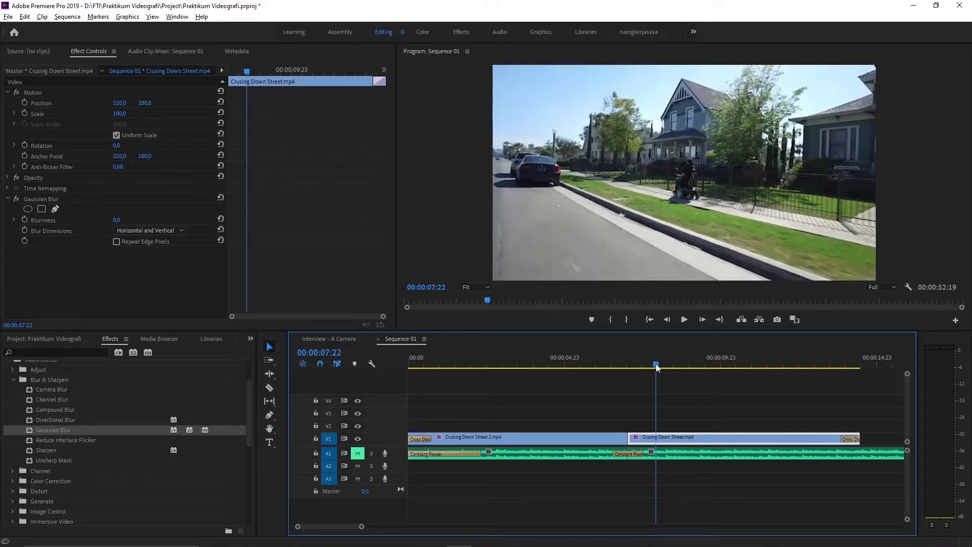
drag(656, 370, 646, 368)
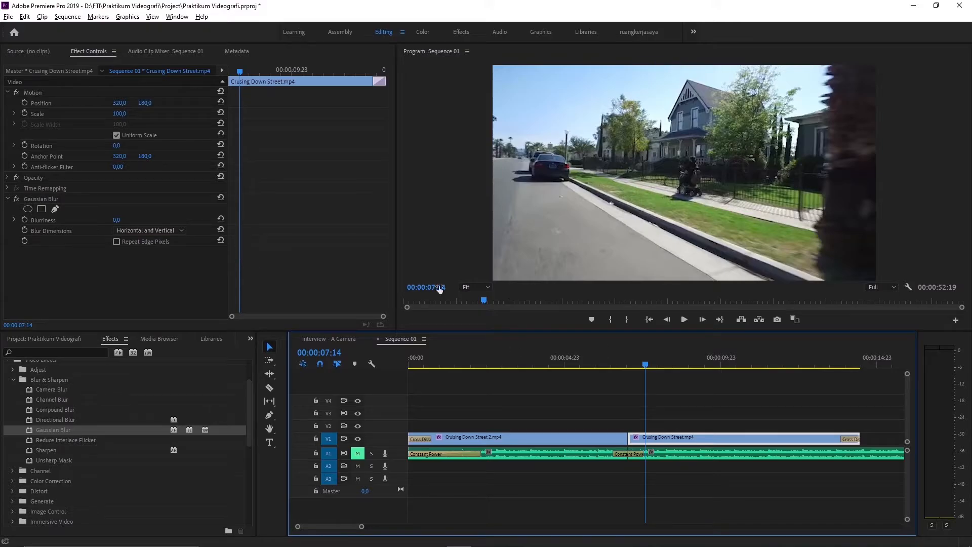
click(601, 443)
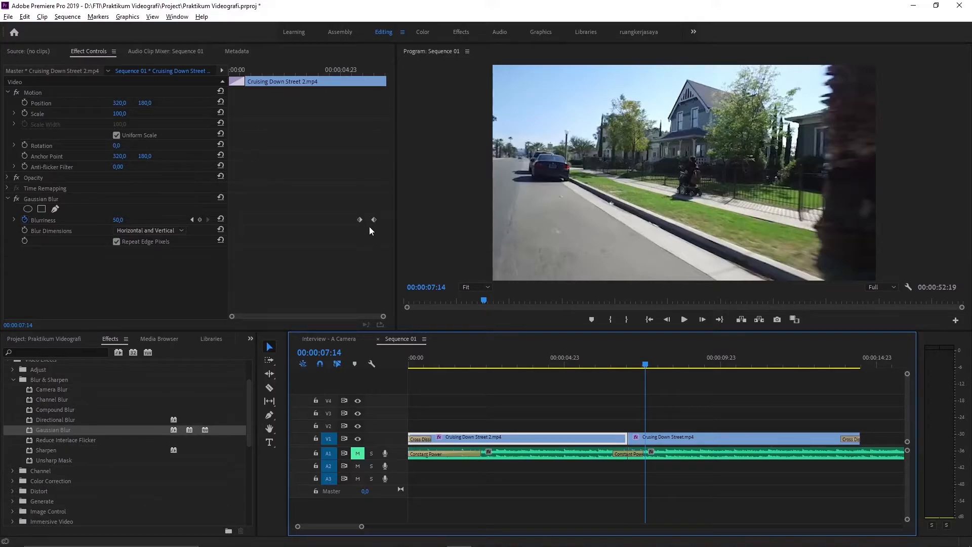
Turn on Blurriness animation for Crusing Down Street.mp4 at 00:00:07:10 and set that keyframe to 50.
click(651, 443)
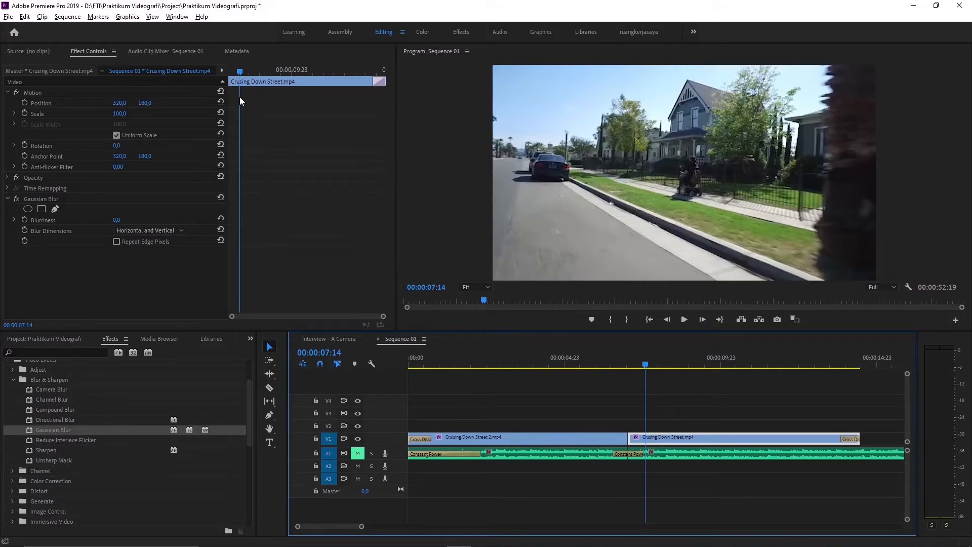
mouse_move(239, 72)
mouse_down()
mouse_move(222, 69)
mouse_move(233, 72)
mouse_up()
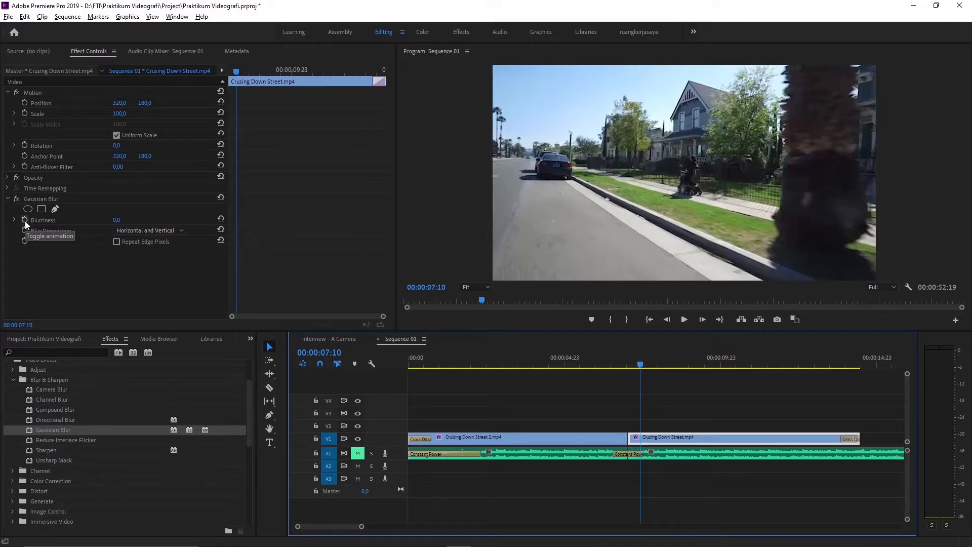
click(25, 220)
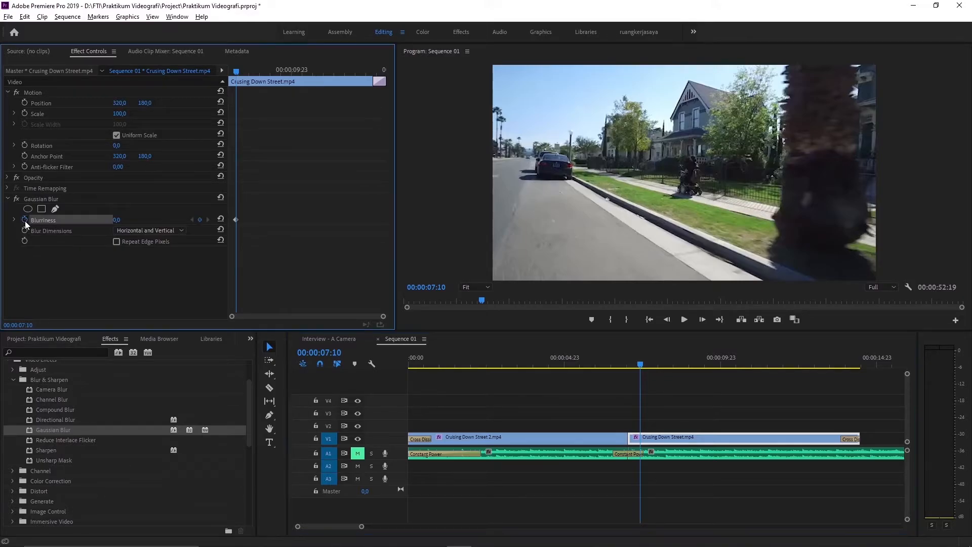
click(116, 219)
text(50)
key(Return)
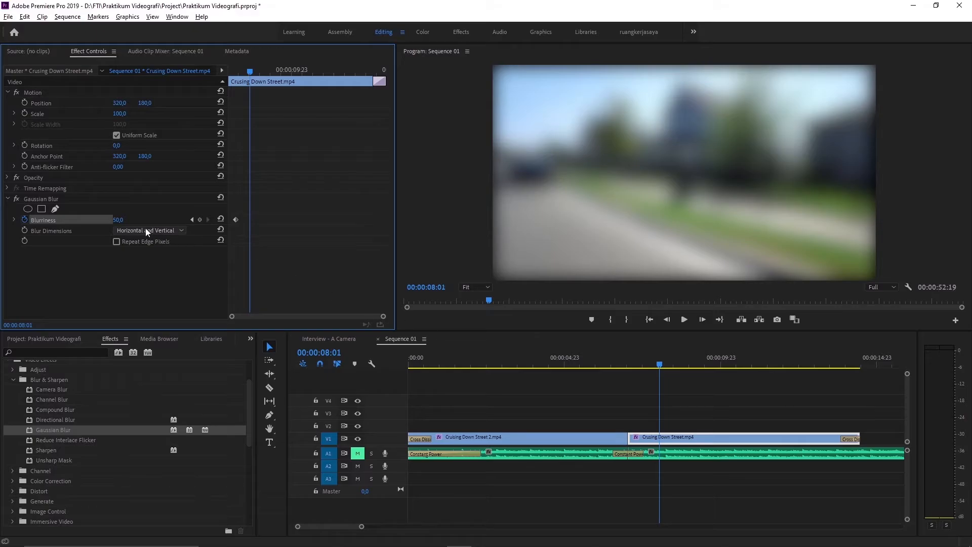
Add a second Blurriness keyframe with a value of 0 on Crusing Down Street.mp4 at 00:00:08:01.
click(124, 220)
text(0)
key(Return)
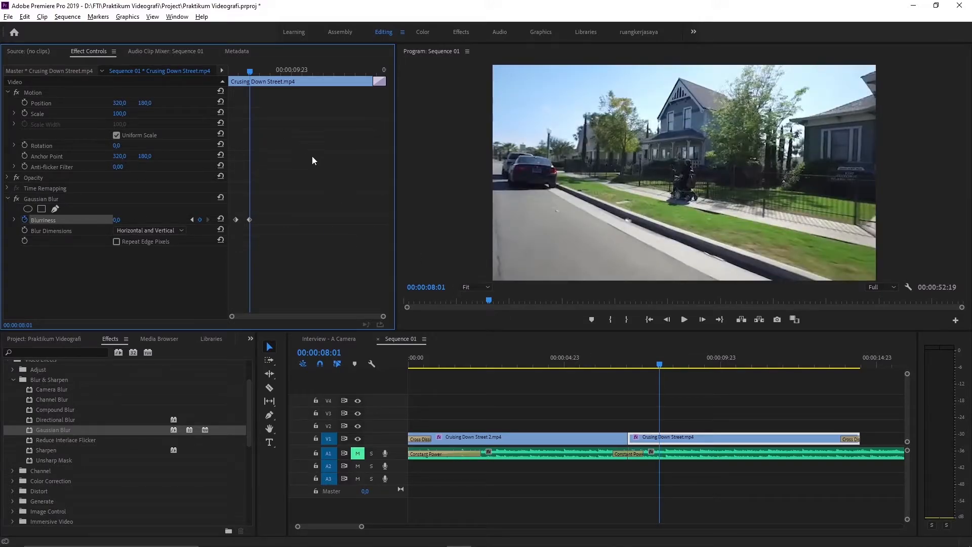
Play the blur transition across the cut and enable Repeat Edge Pixels for the Gaussian Blur on Crusing Down Street.mp4.
click(587, 367)
key(space)
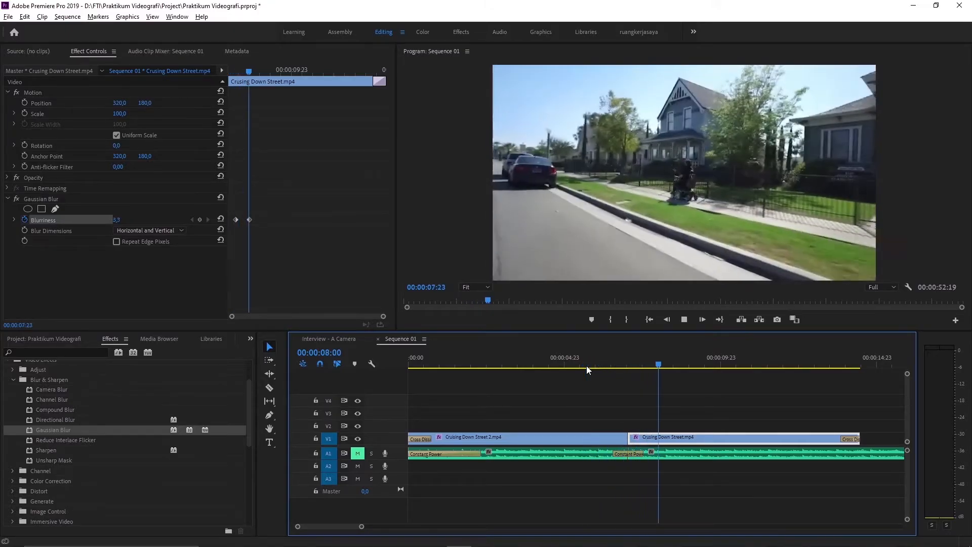
key(space)
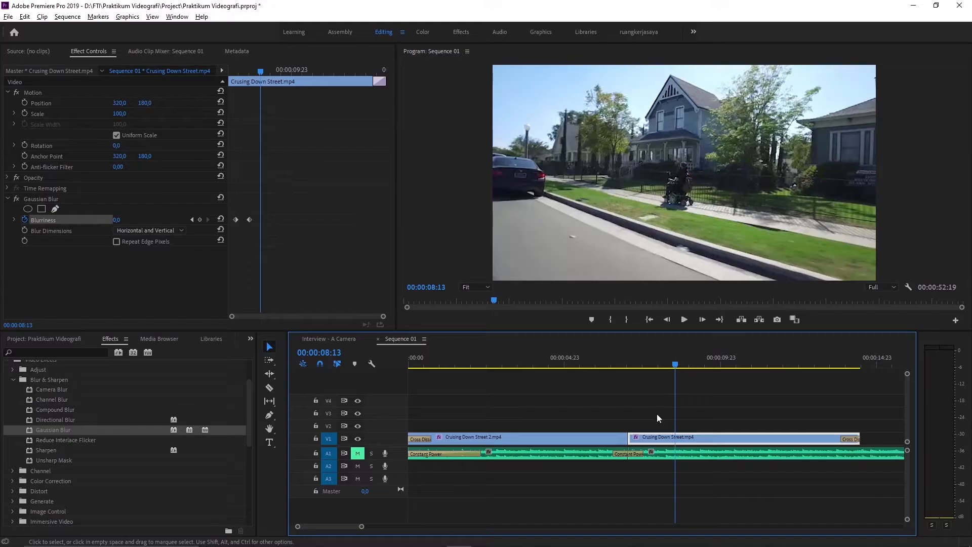
click(634, 365)
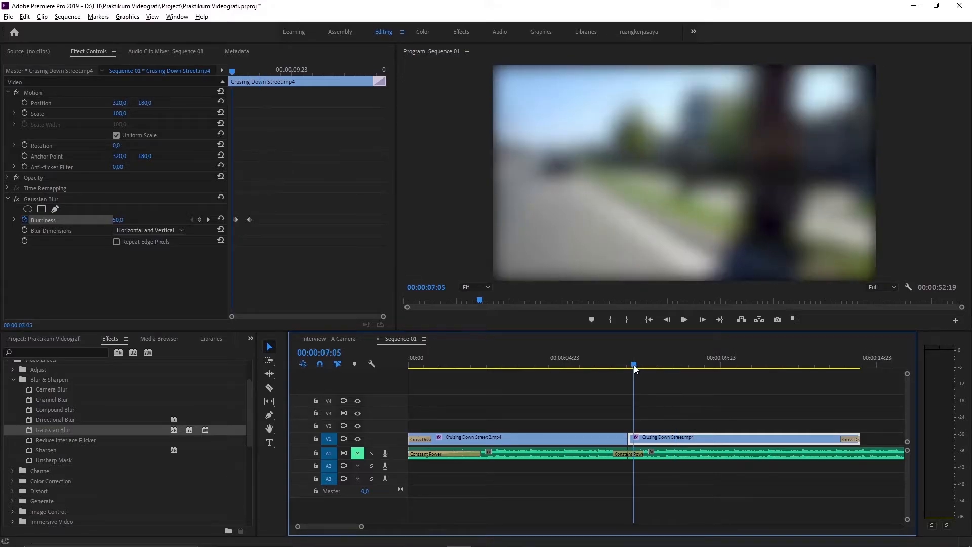
click(117, 242)
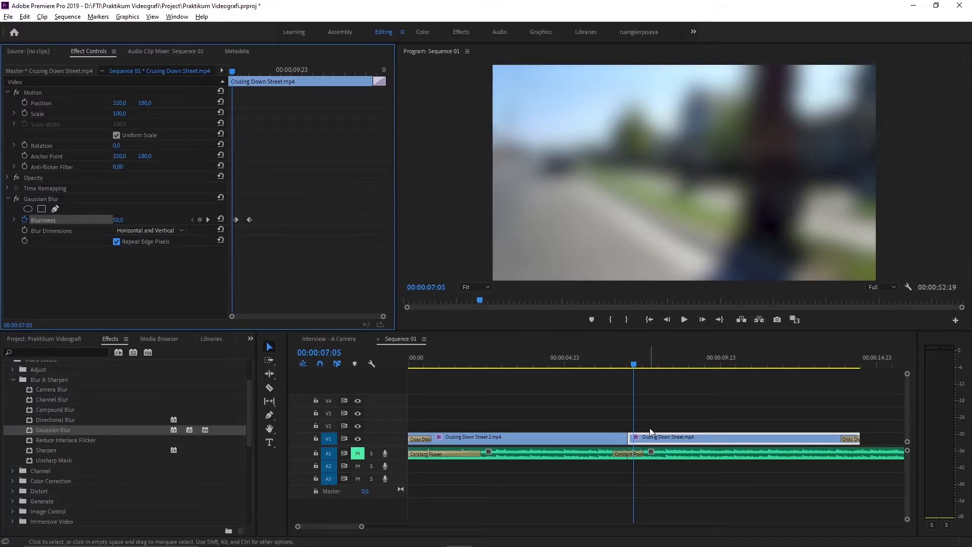
Shift both Blurriness keyframes of Cruising Down Street 2.mp4 together so the second one sits at the clip's end.
click(596, 365)
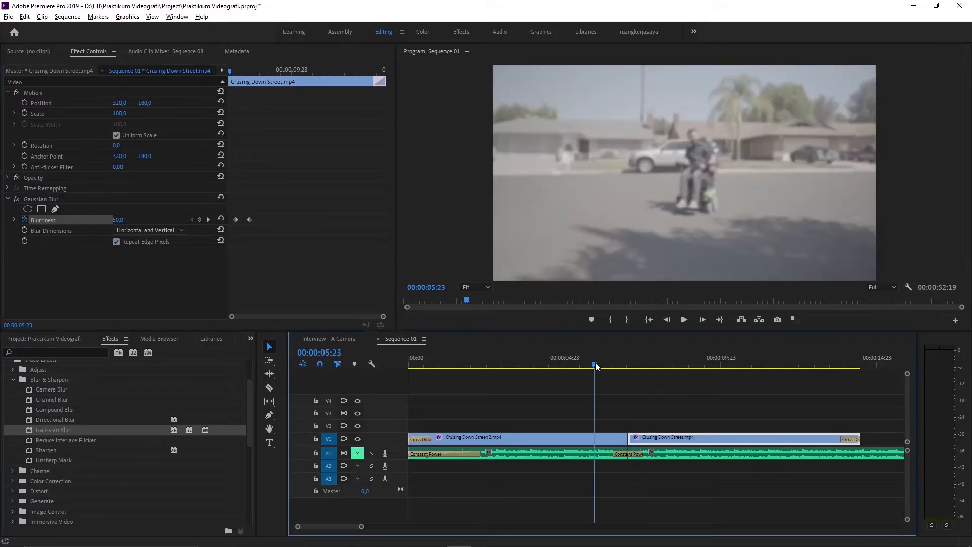
drag(596, 363, 625, 366)
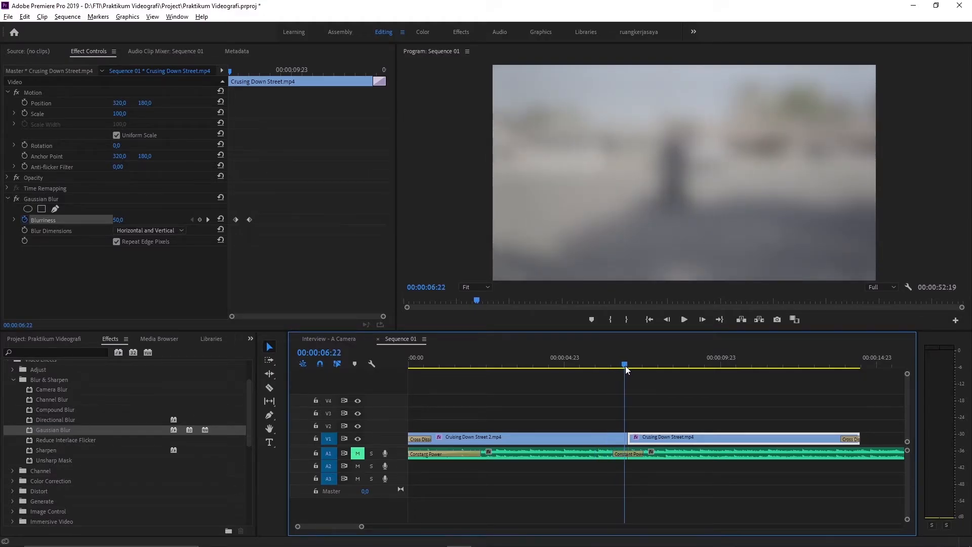
click(594, 439)
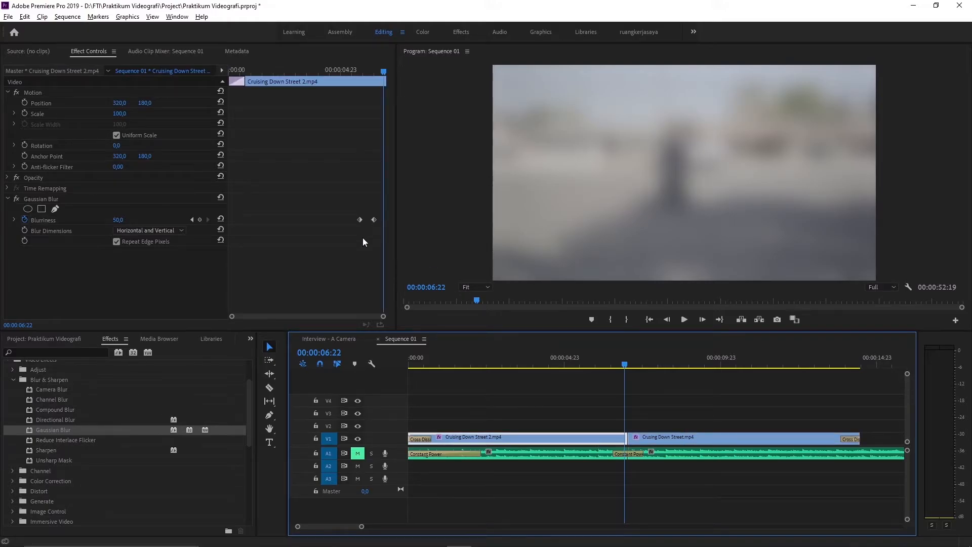
mouse_move(342, 222)
mouse_down()
mouse_move(395, 221)
mouse_move(377, 187)
mouse_move(381, 217)
mouse_move(359, 212)
mouse_move(382, 231)
mouse_move(316, 217)
mouse_move(365, 213)
mouse_move(328, 212)
mouse_move(369, 221)
mouse_move(353, 228)
mouse_up()
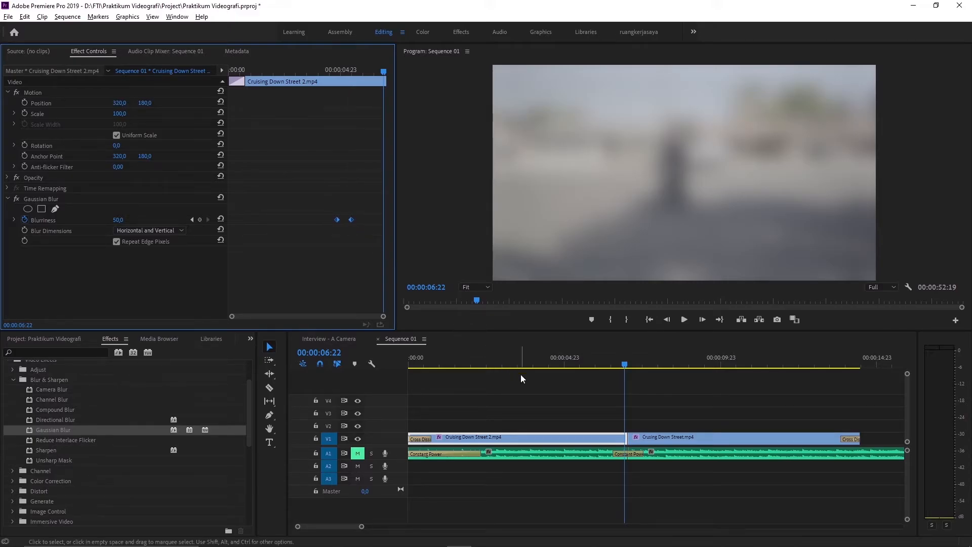
drag(352, 220, 389, 223)
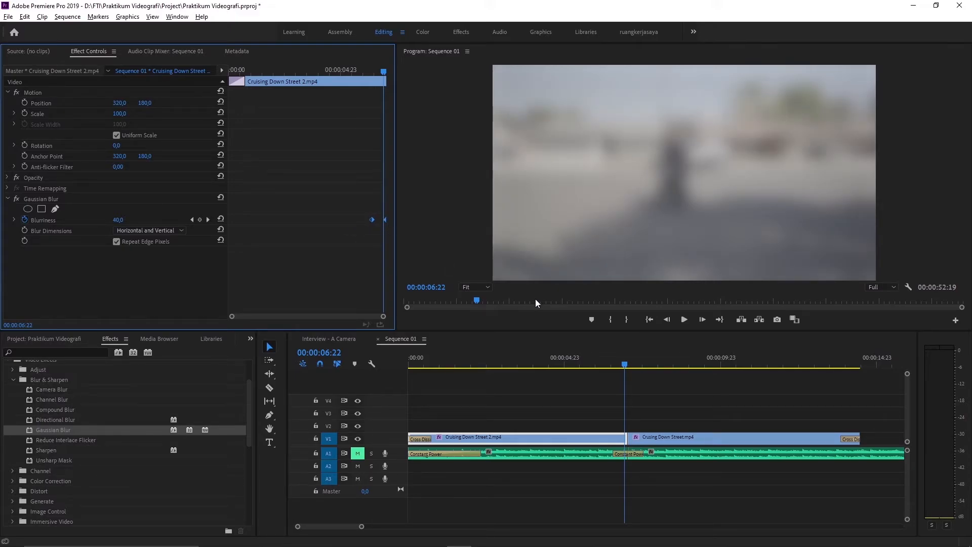
Shift both Blurriness keyframes of Crusing Down Street.mp4 to the clip's start and place the playhead at 00:00:06:09 before the cut.
click(654, 439)
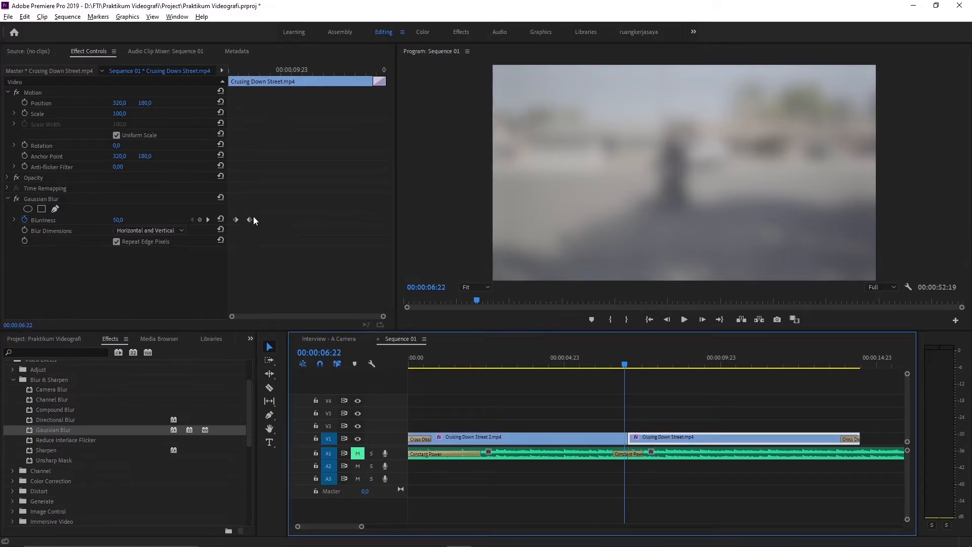
drag(256, 219, 226, 218)
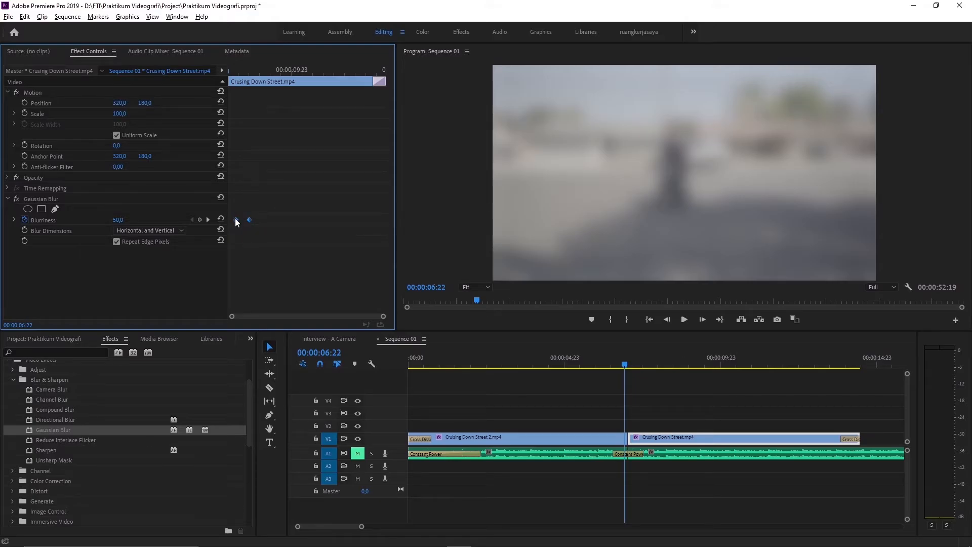
drag(235, 220, 192, 221)
click(609, 362)
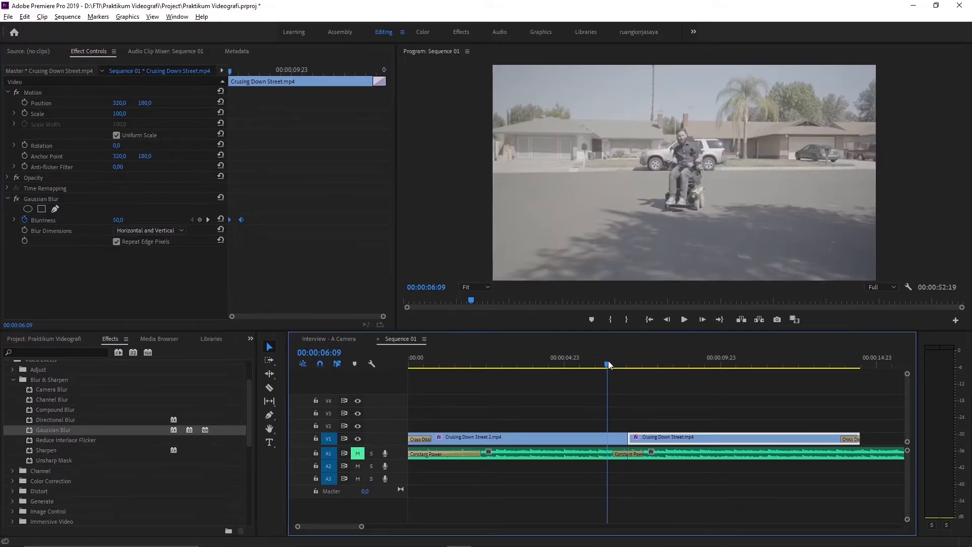
Play the current blur transition and move the first Blurriness keyframe of Cruising Down Street 2.mp4 earlier, to about 00:00:05:18.
key(space)
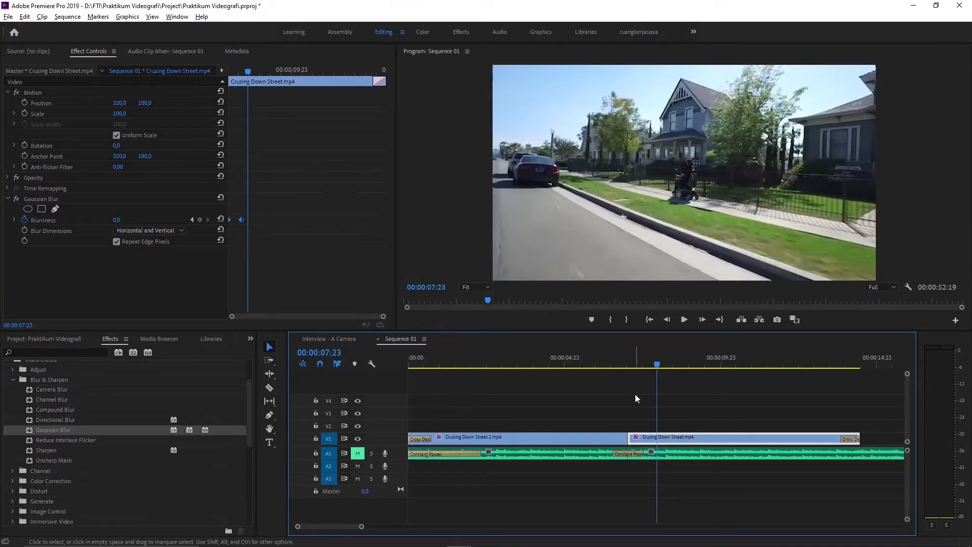
click(618, 363)
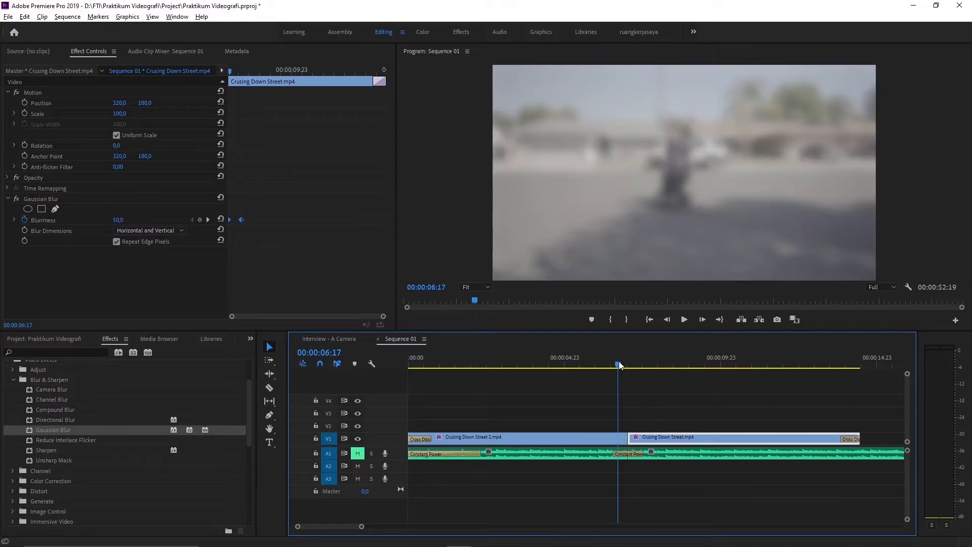
click(596, 441)
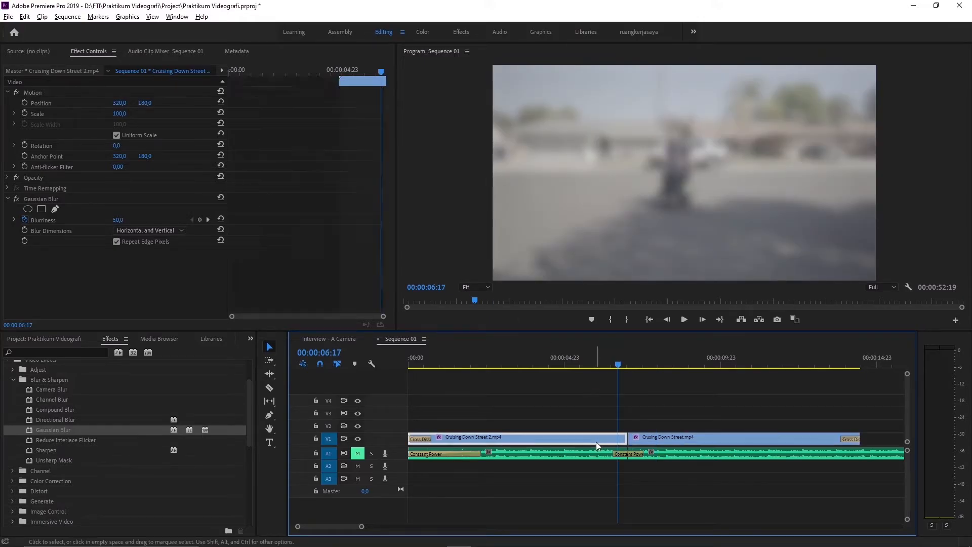
click(372, 220)
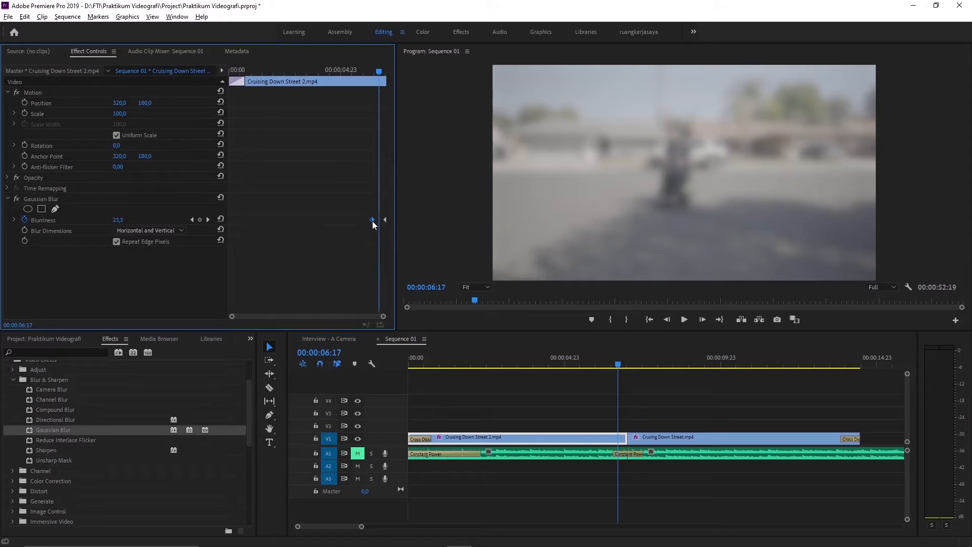
drag(372, 221, 359, 223)
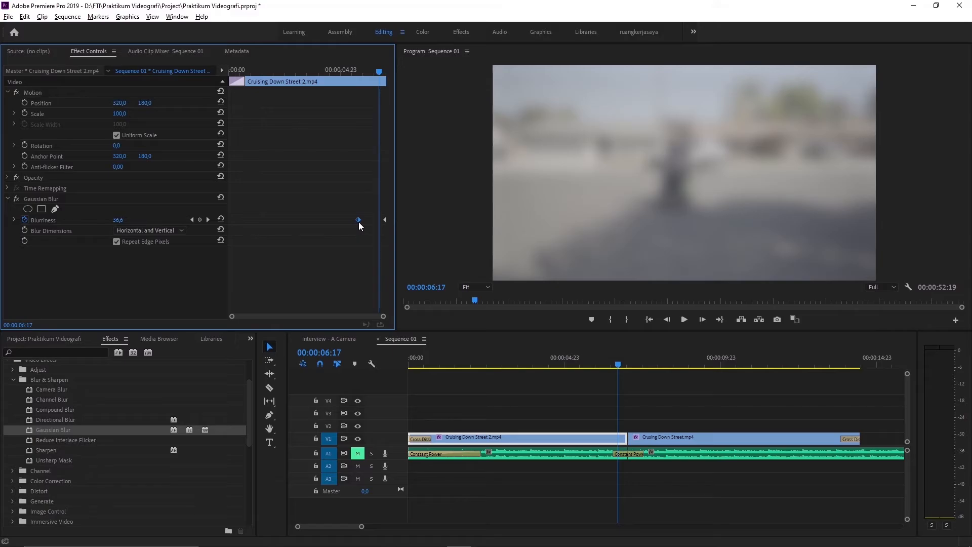
Play the lengthened blur on Cruising Down Street 2.mp4 from before the cut through the start of the following clip.
click(581, 360)
key(space)
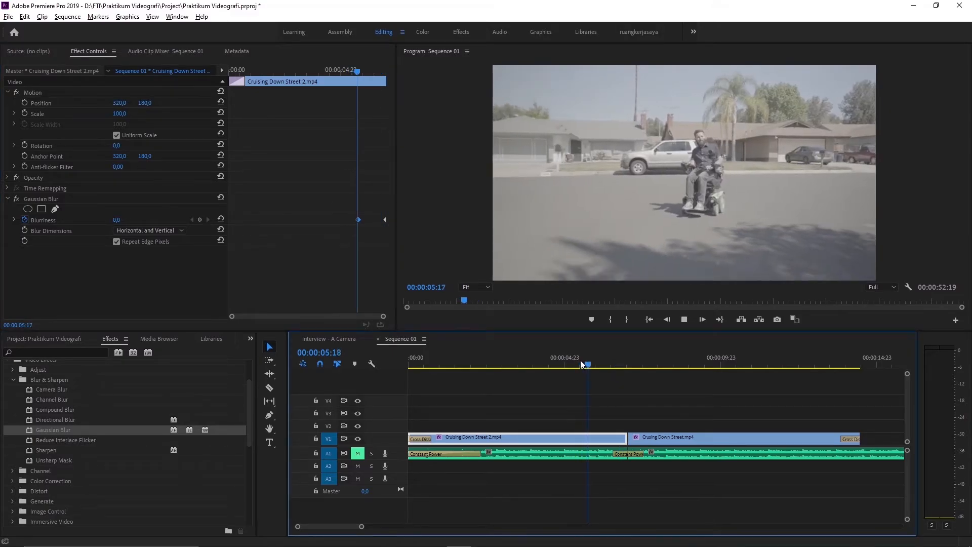
key(space)
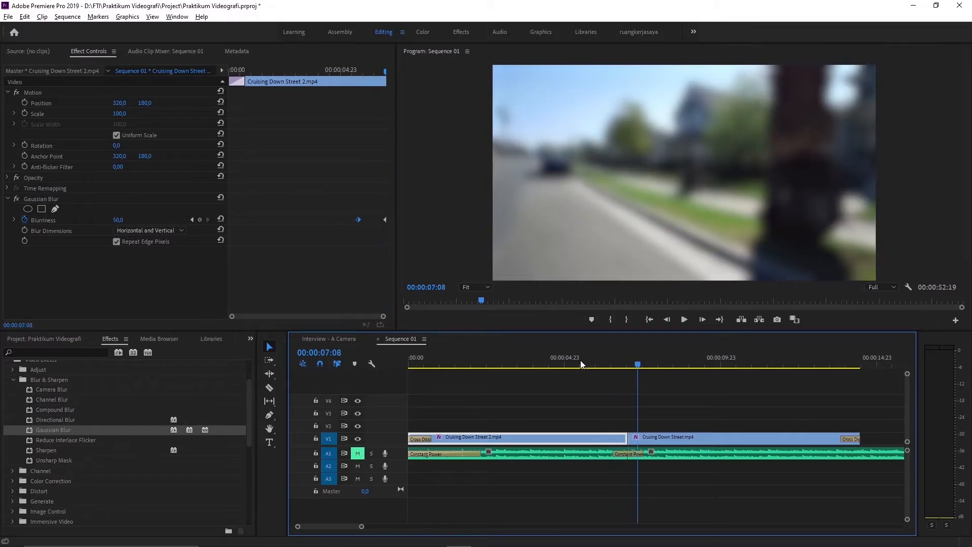
key(space)
key(space)
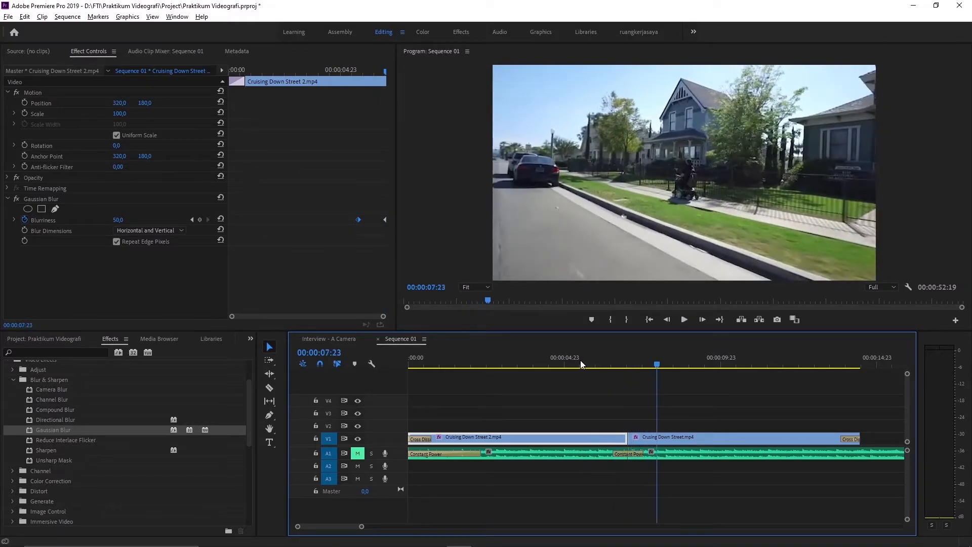
Move the second Blurriness keyframe of Crusing Down Street.mp4 later for a longer blur and play the transition across the cut.
click(685, 439)
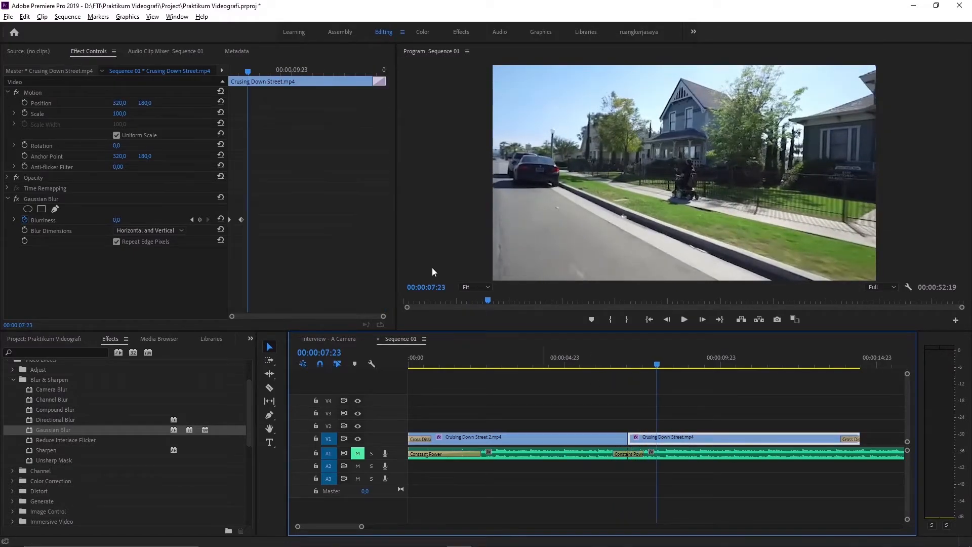
drag(242, 219, 254, 220)
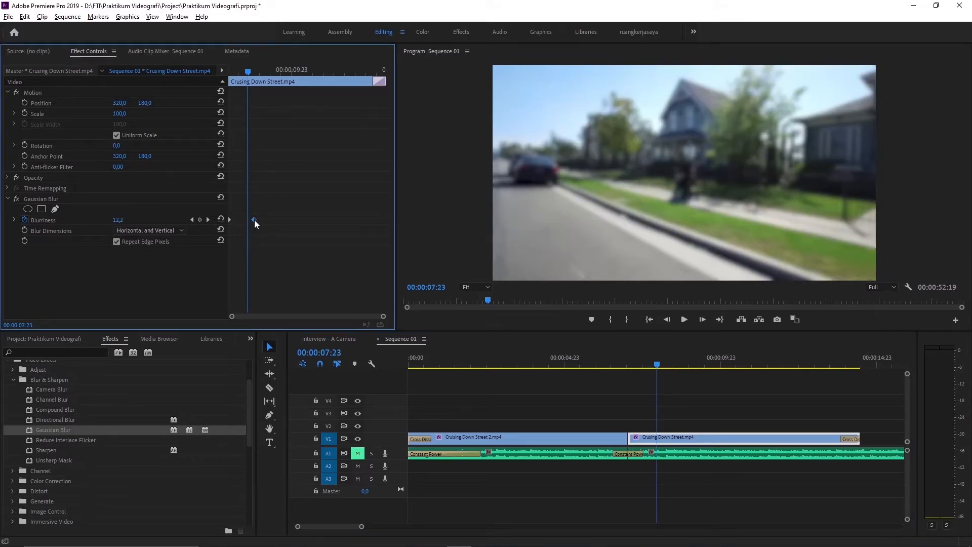
key(space)
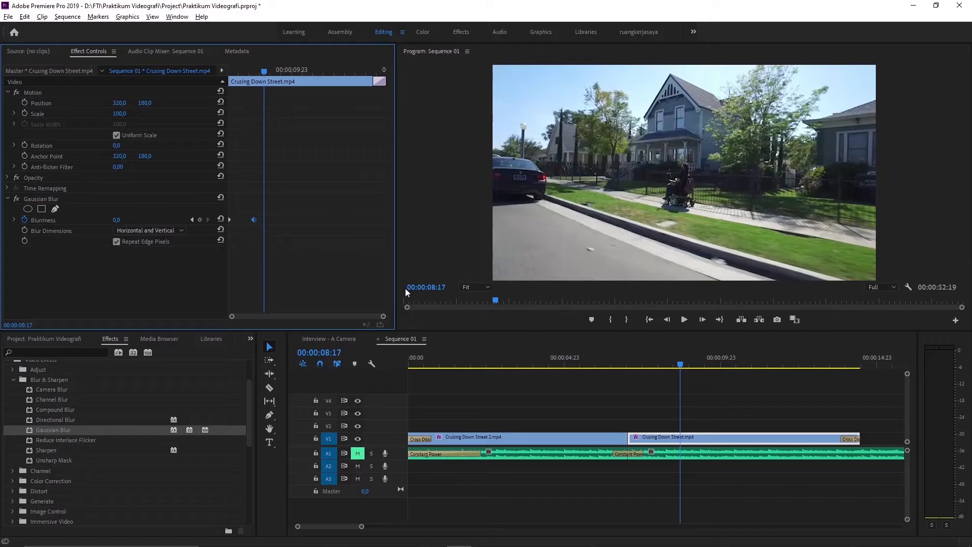
click(596, 357)
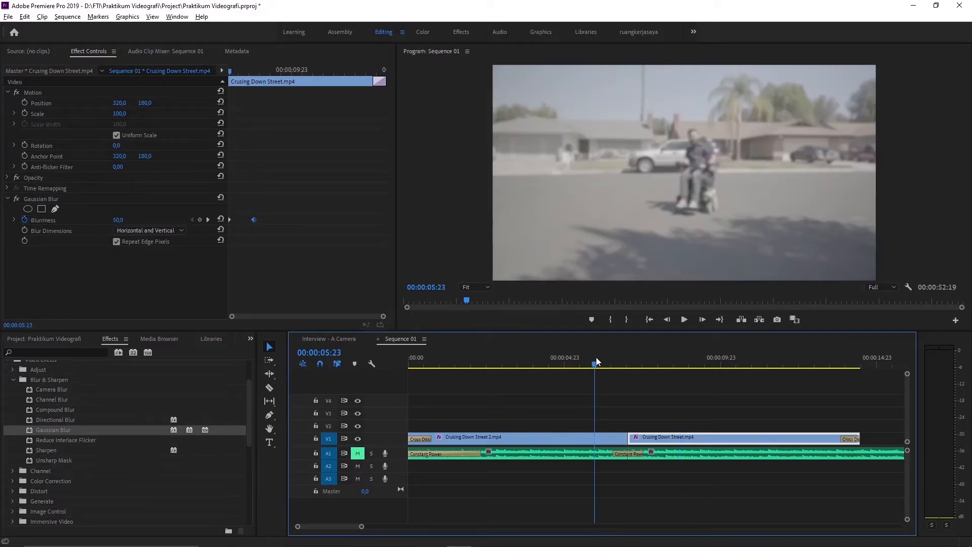
key(space)
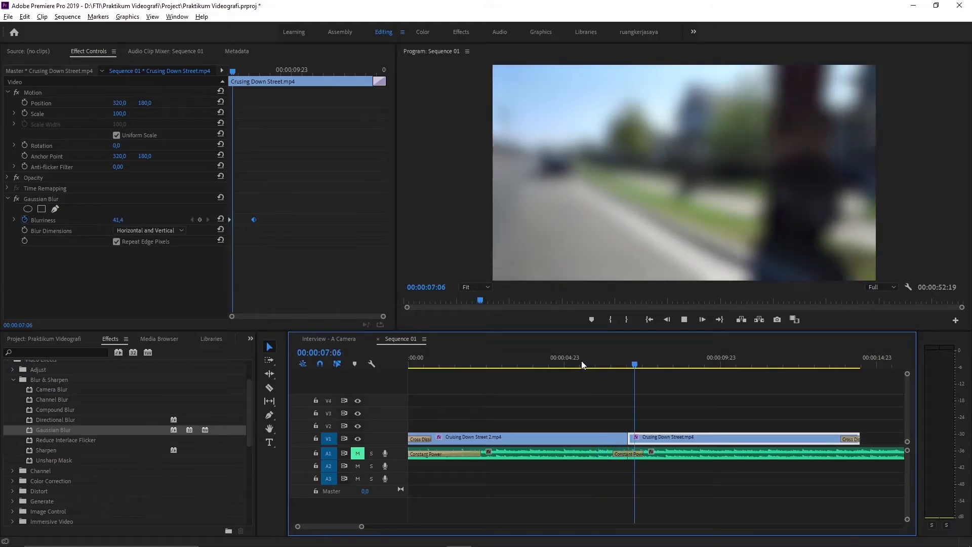
key(space)
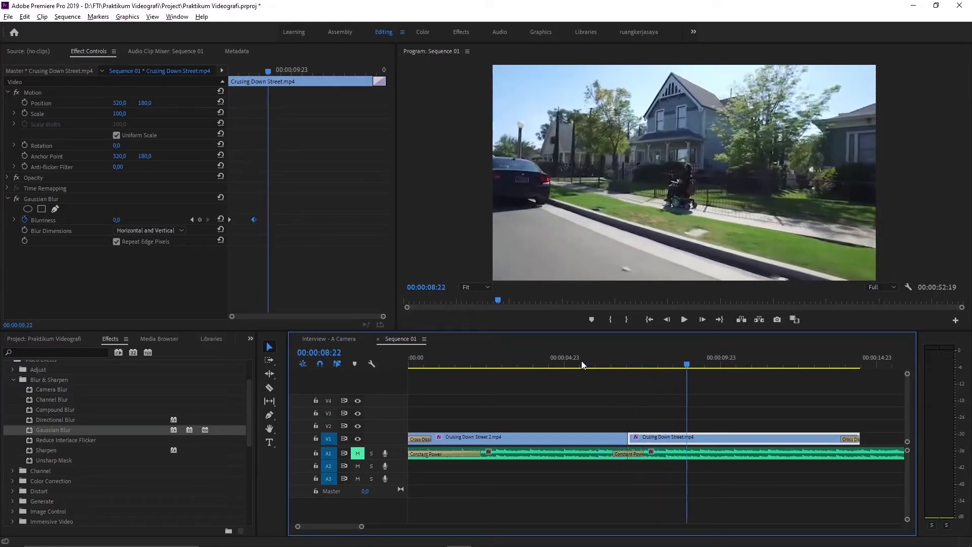
Apply the default Cross Dissolve transition to the V1 cut between the two street clips at 00:00:07:01.
click(625, 363)
drag(626, 363, 630, 363)
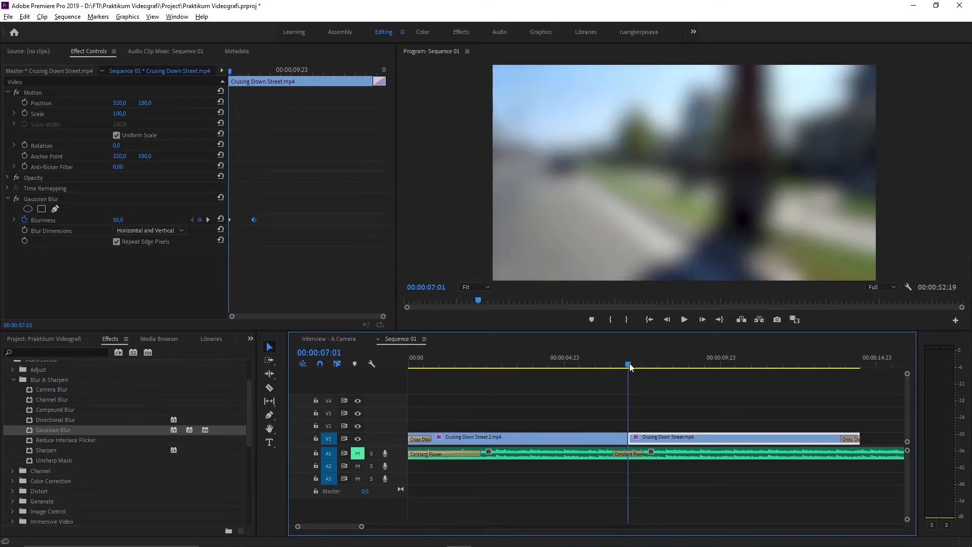
click(630, 437)
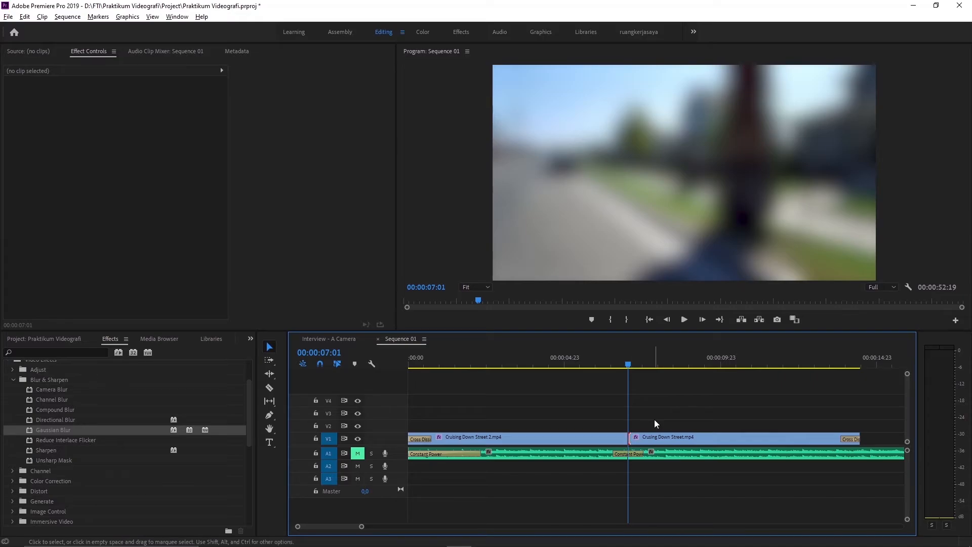
key(ctrl+d)
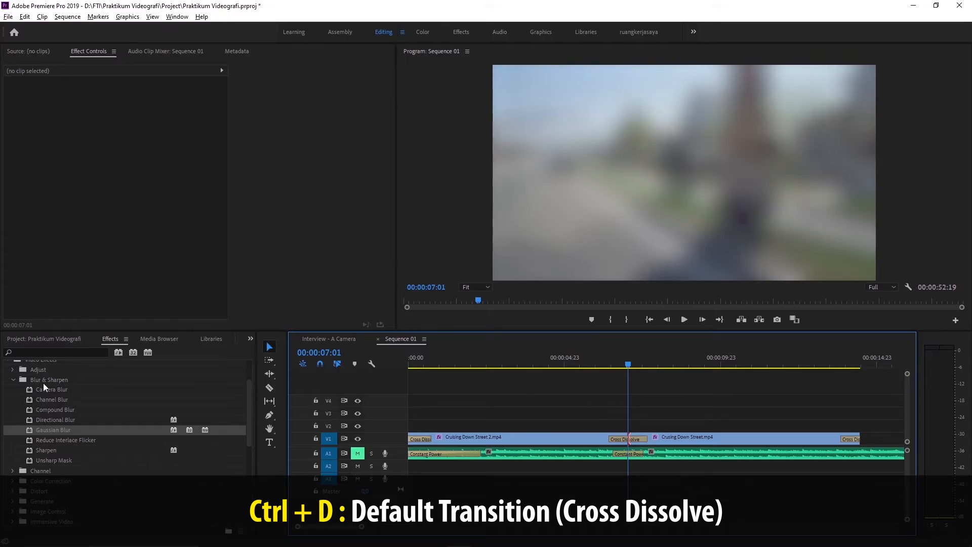
Search the effects for "cross" and locate Cross Dissolve among the video transitions.
click(51, 349)
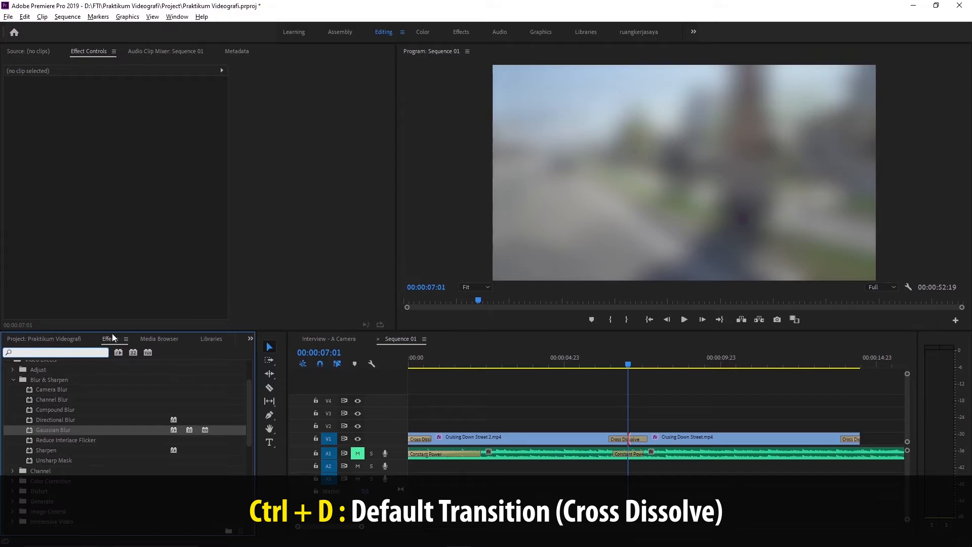
text(cross)
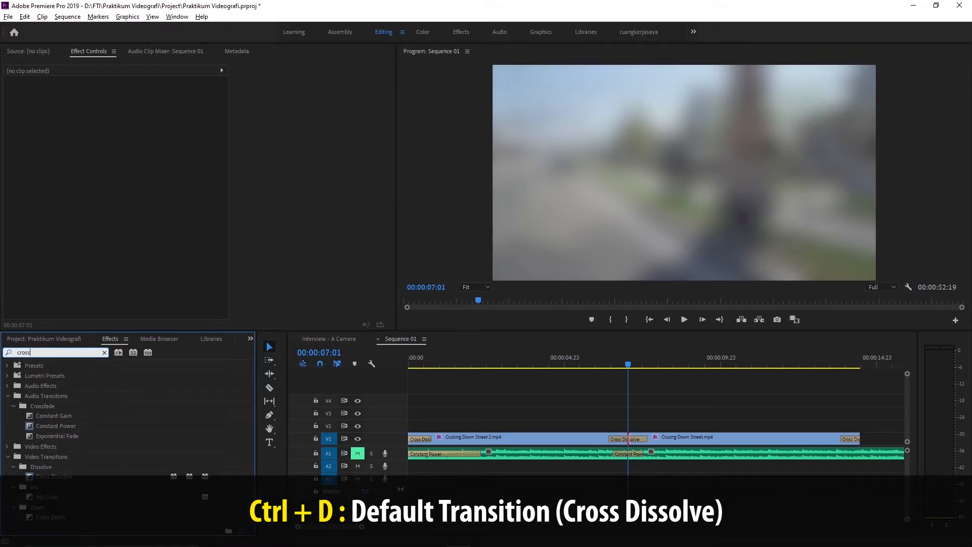
click(54, 476)
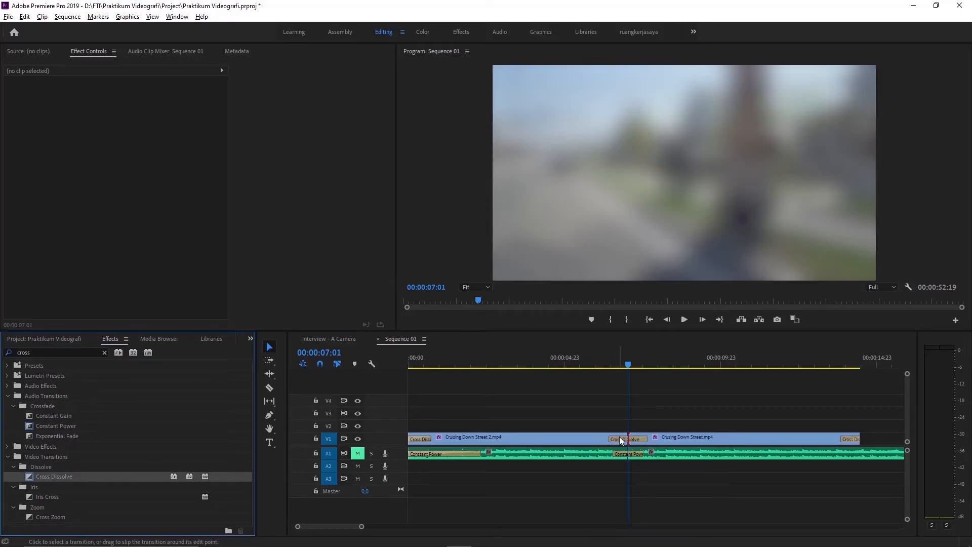
Check the Cross Dissolve's start against the Blurriness keyframes of Cruising Down Street 2.mp4 and play the combined transition from 00:00:05:03.
click(628, 439)
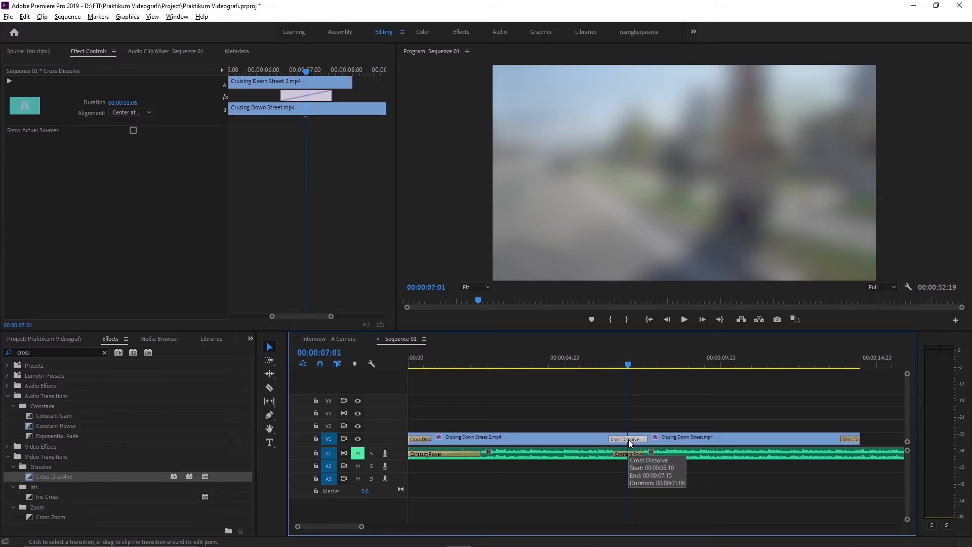
click(610, 364)
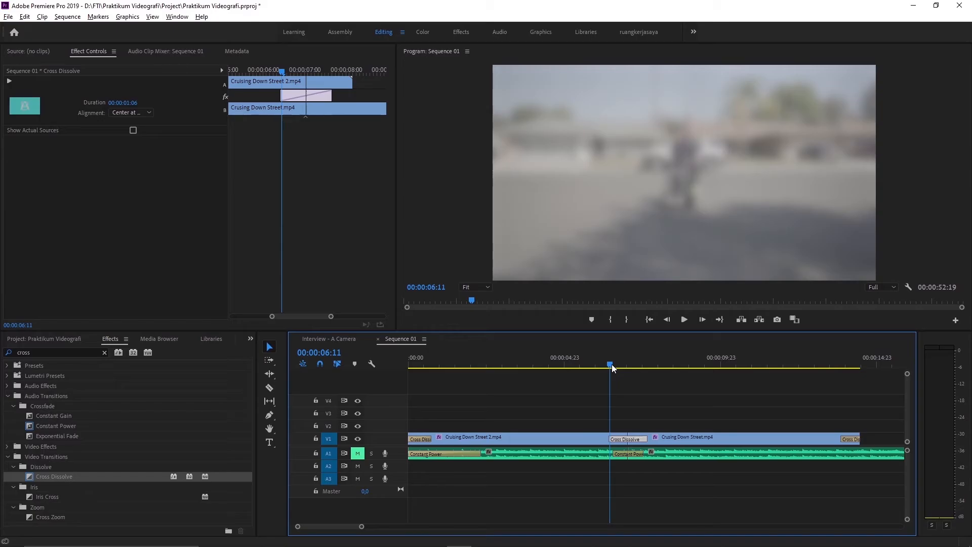
click(585, 441)
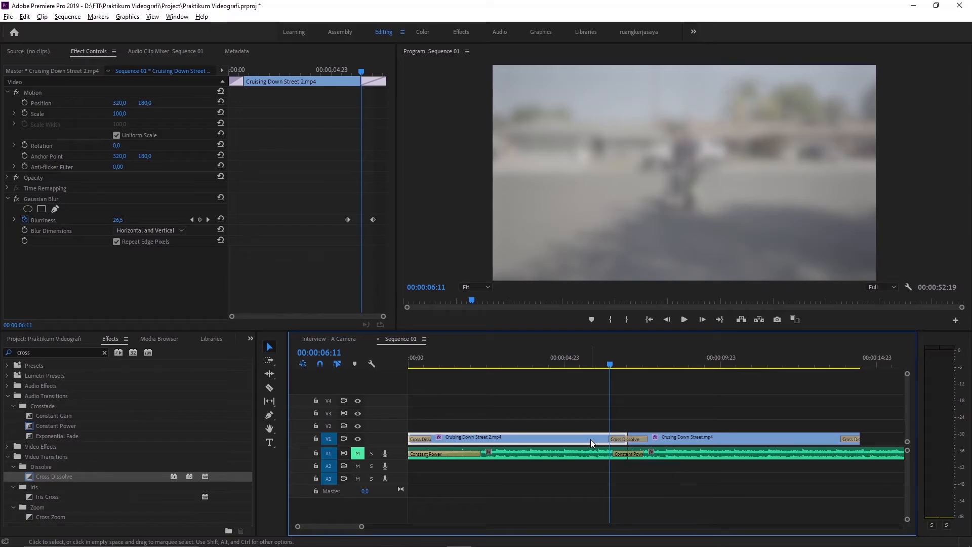
click(592, 364)
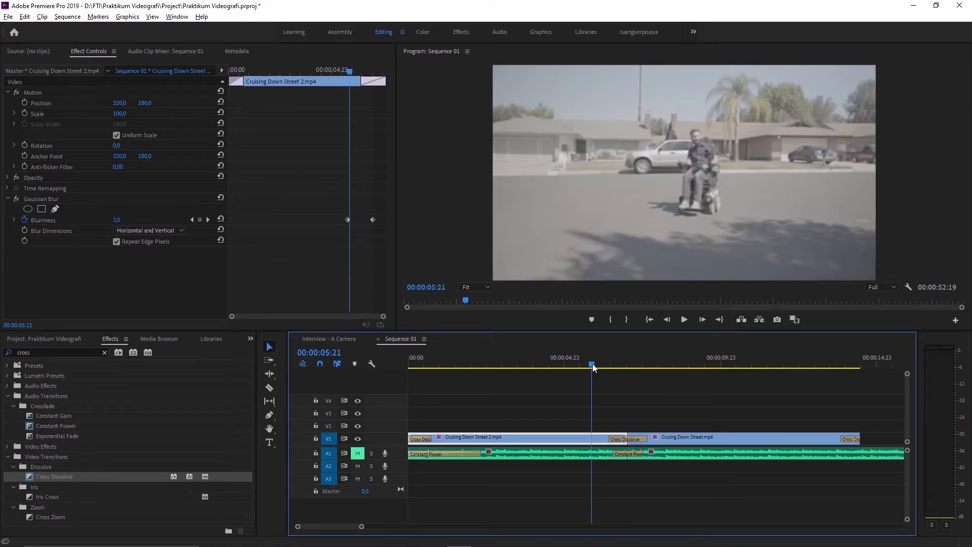
click(570, 360)
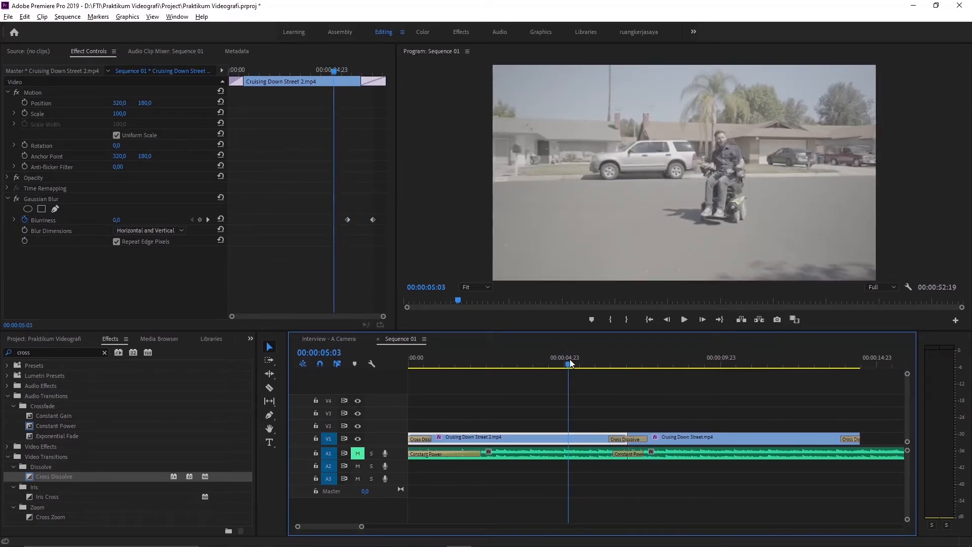
key(space)
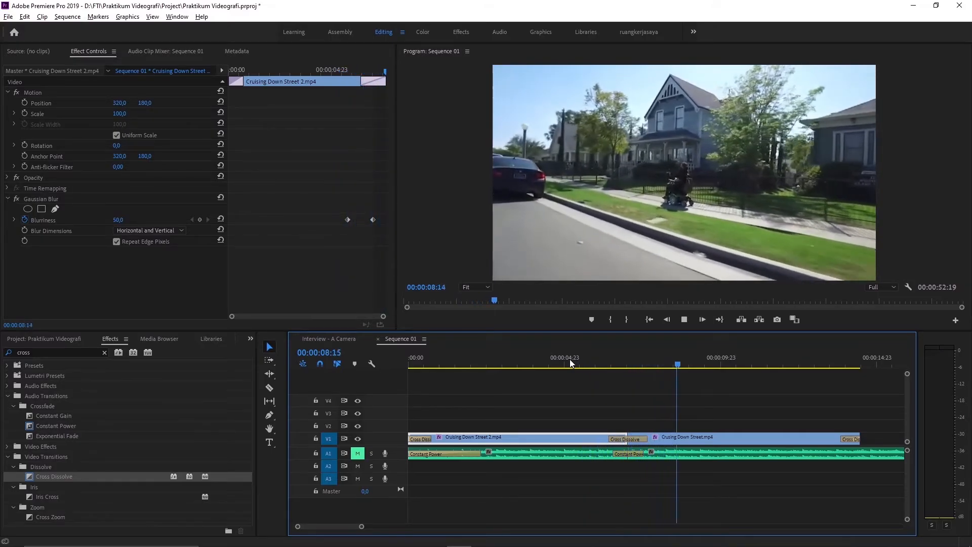
key(space)
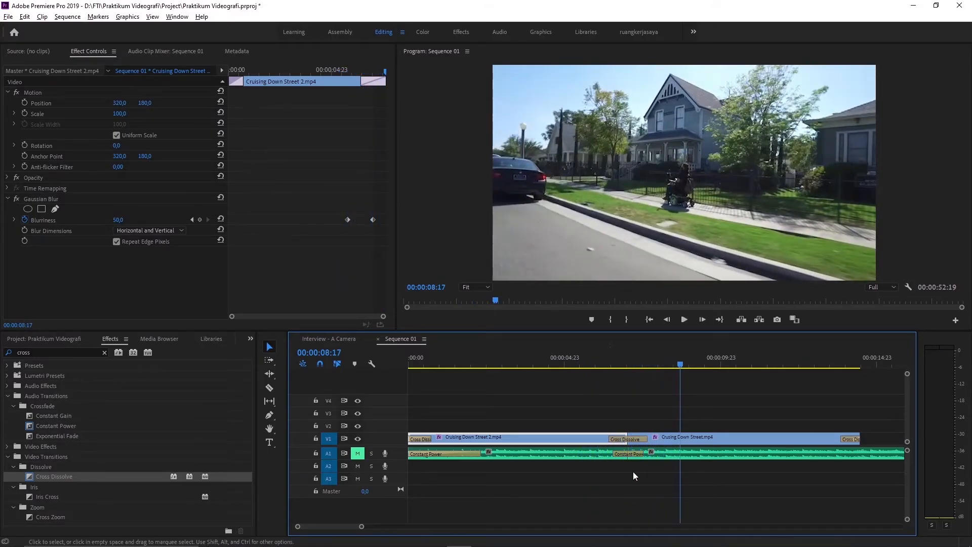
Move the first Blurriness keyframe of Cruising Down Street 2.mp4 to the Cross Dissolve's start at 00:00:06:10.
click(630, 440)
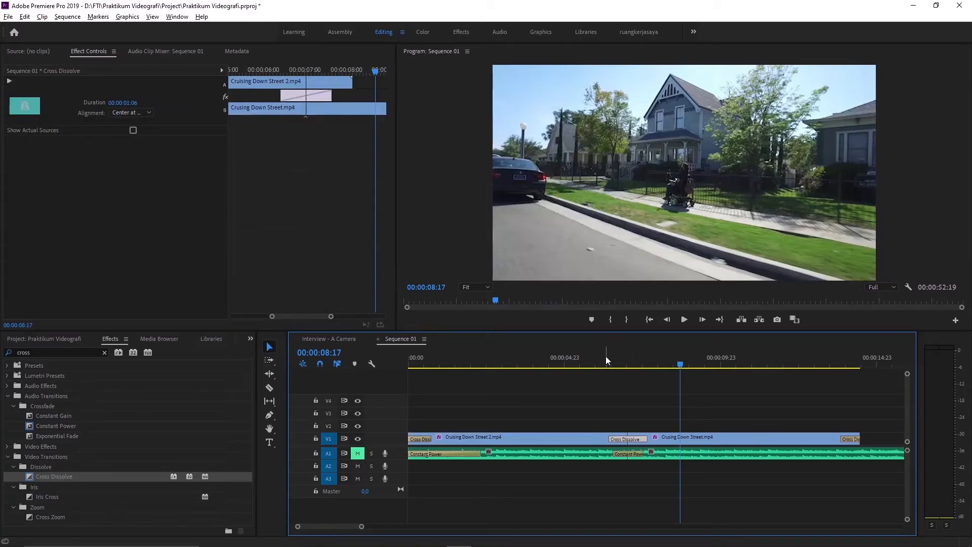
click(604, 360)
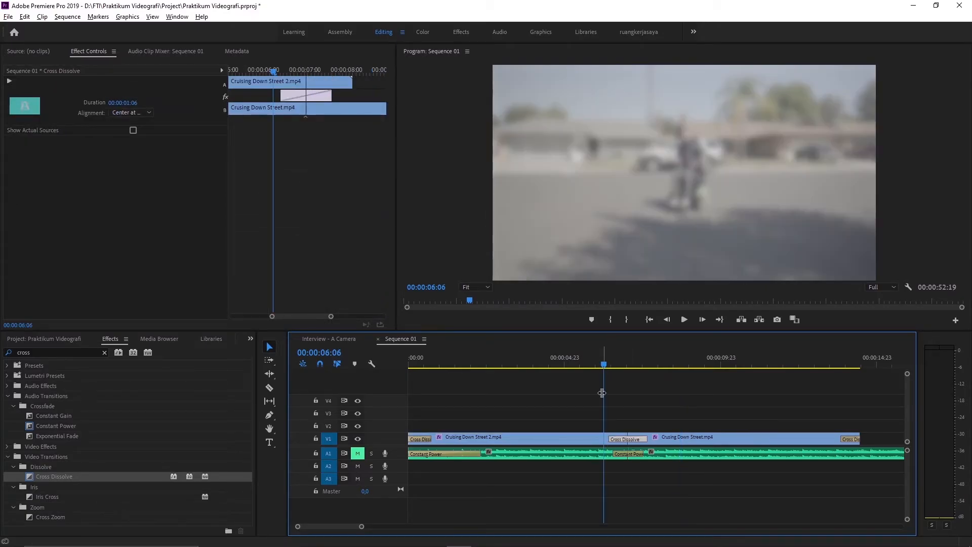
click(600, 436)
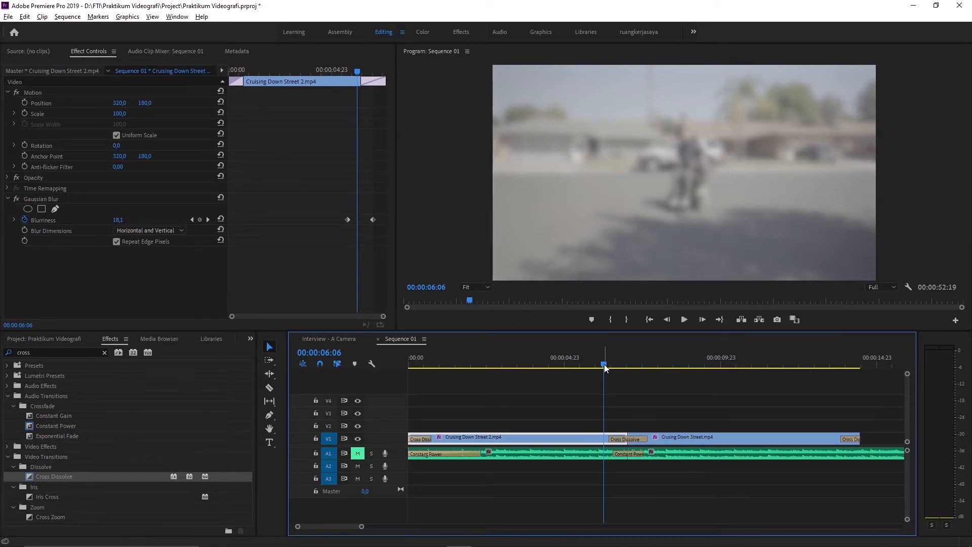
drag(604, 365, 609, 365)
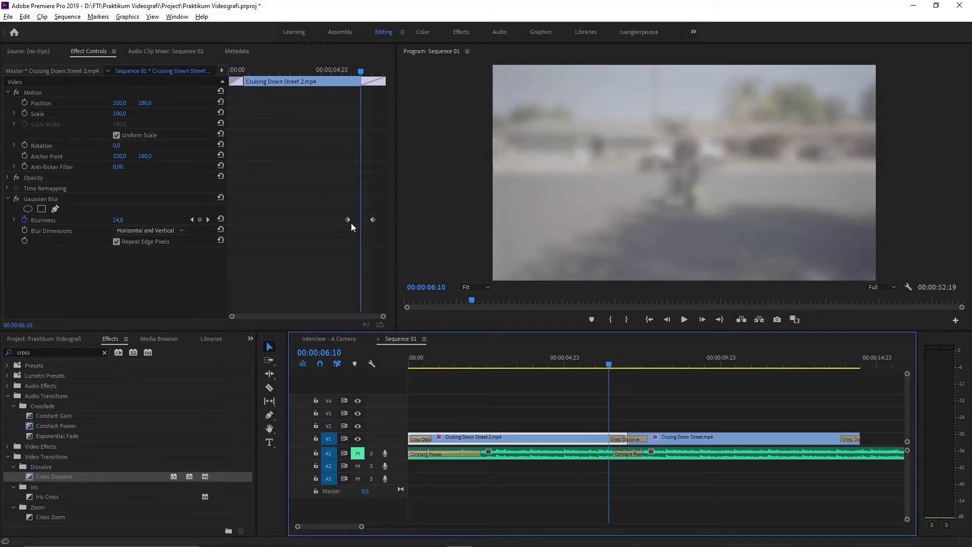
drag(345, 220, 360, 220)
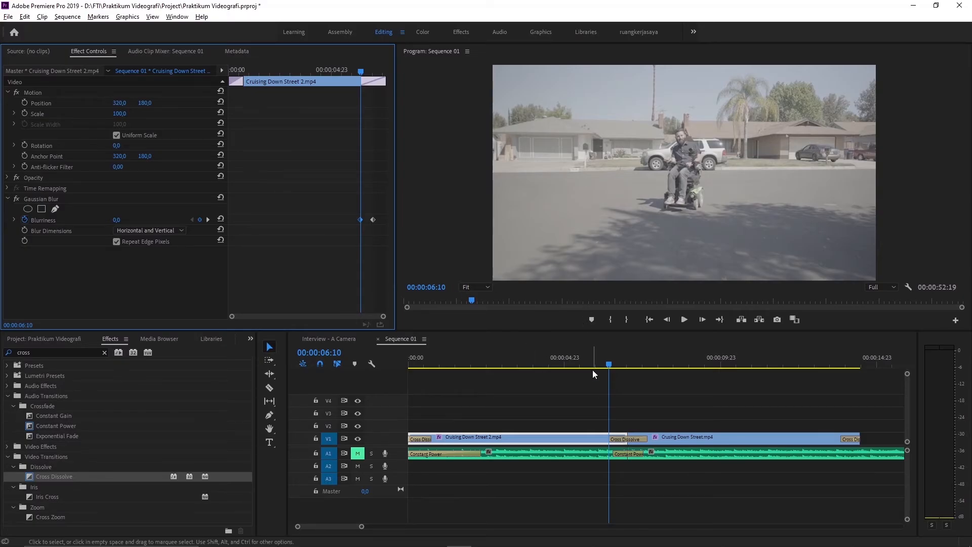
Move the second Blurriness keyframe of Crusing Down Street.mp4 to the Cross Dissolve's end at 00:00:07:16.
click(642, 364)
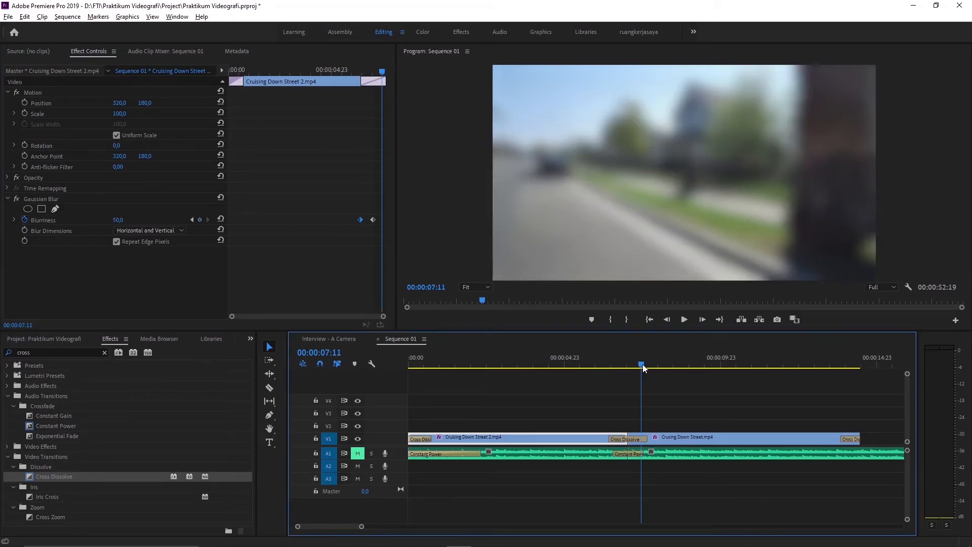
mouse_move(643, 363)
mouse_down()
mouse_move(651, 366)
mouse_move(634, 368)
mouse_move(647, 371)
mouse_up()
key(shift)
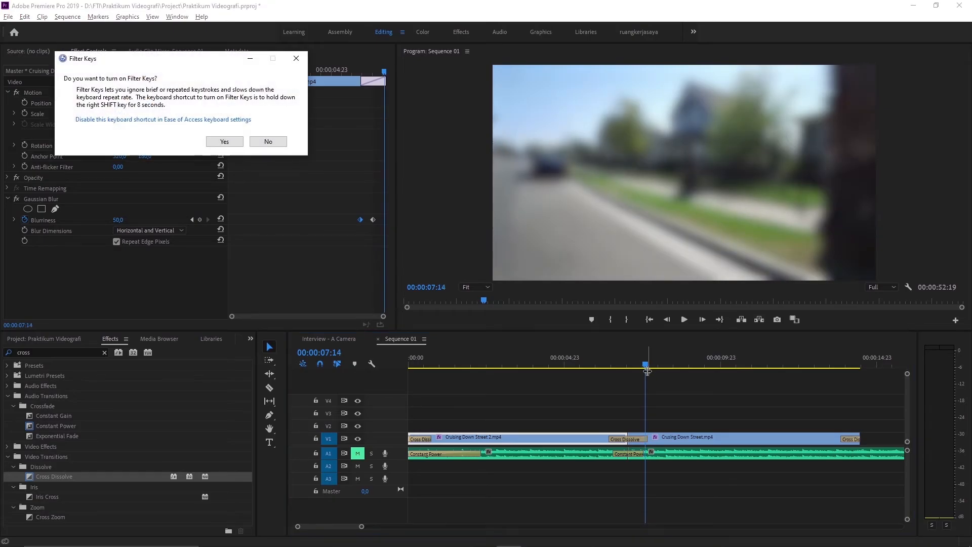
click(267, 142)
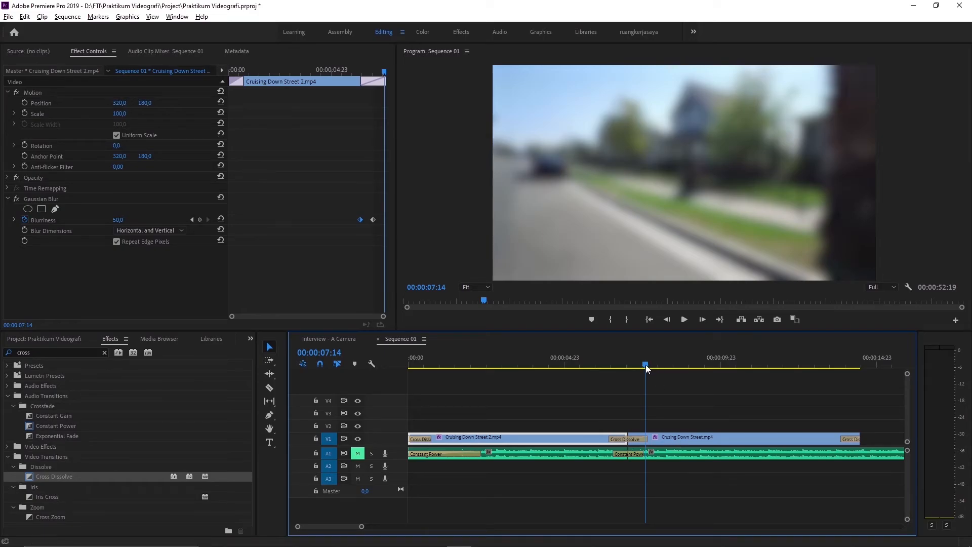
drag(646, 368, 649, 368)
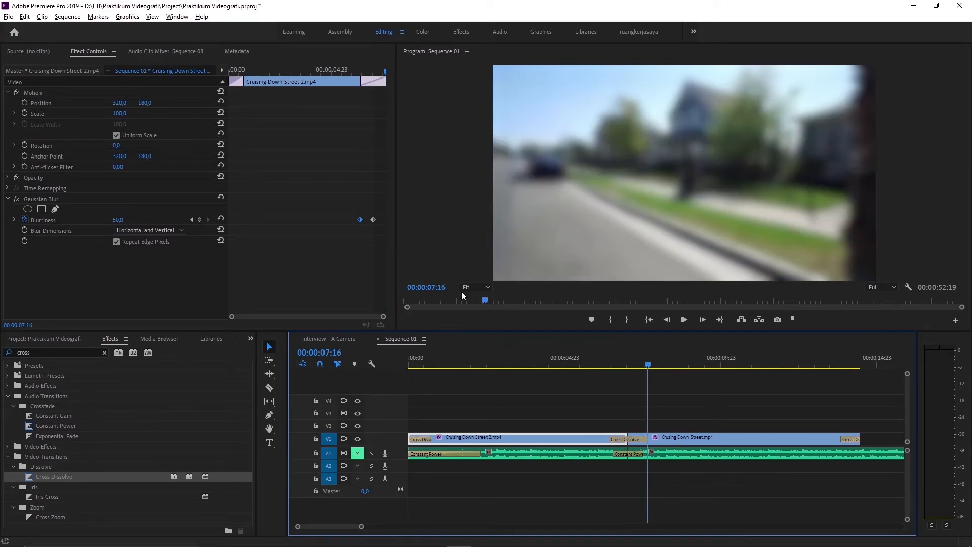
click(702, 443)
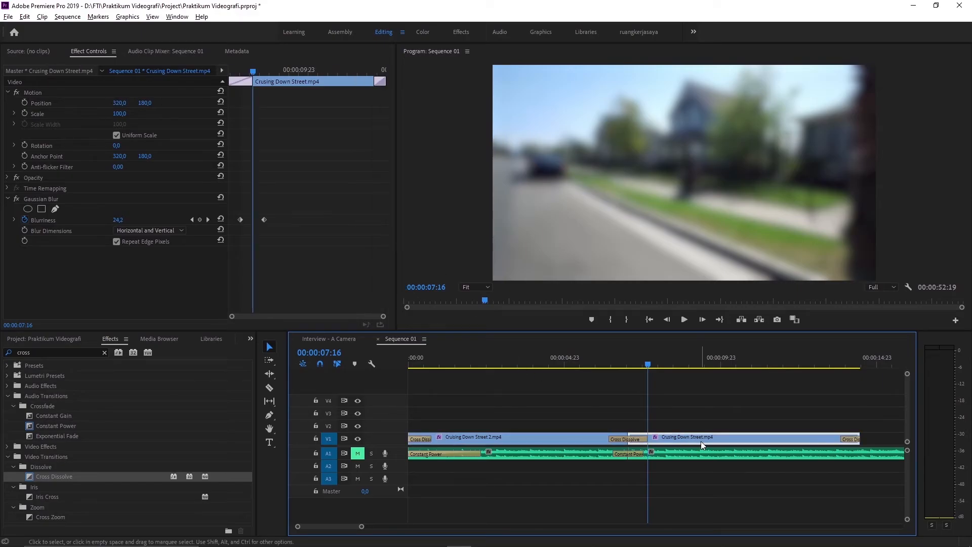
drag(263, 219, 253, 220)
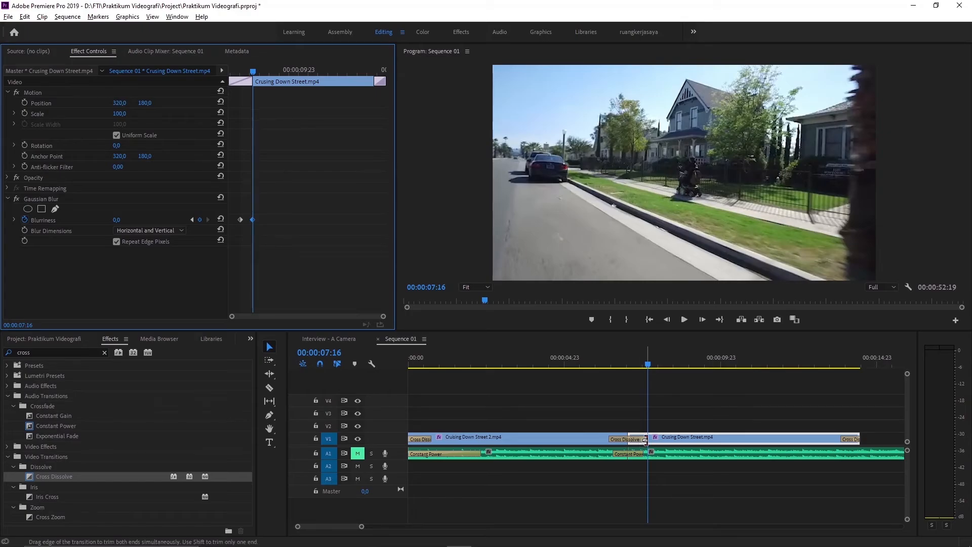
Play the blurred dissolve from 00:00:06:08, then return the playhead to the Cross Dissolve's start at 00:00:06:10.
click(607, 365)
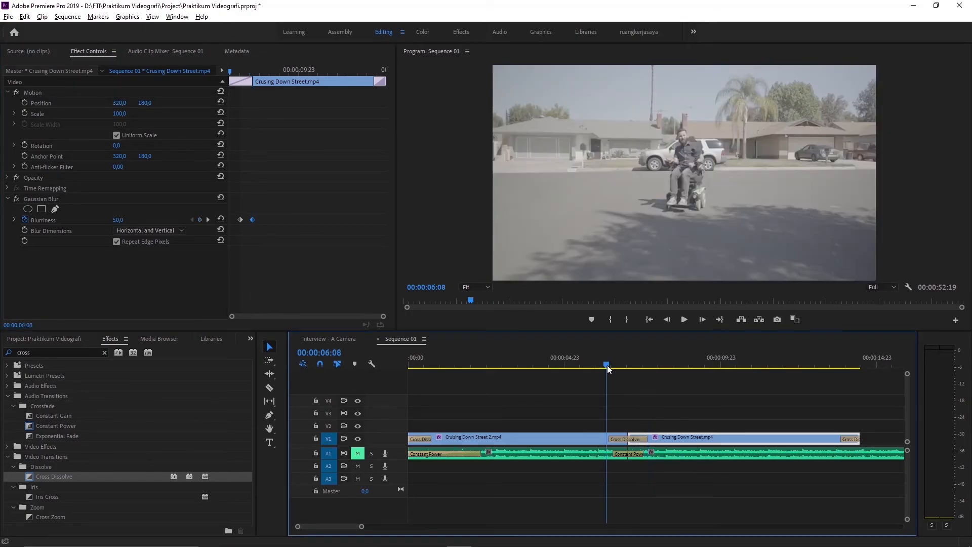
key(space)
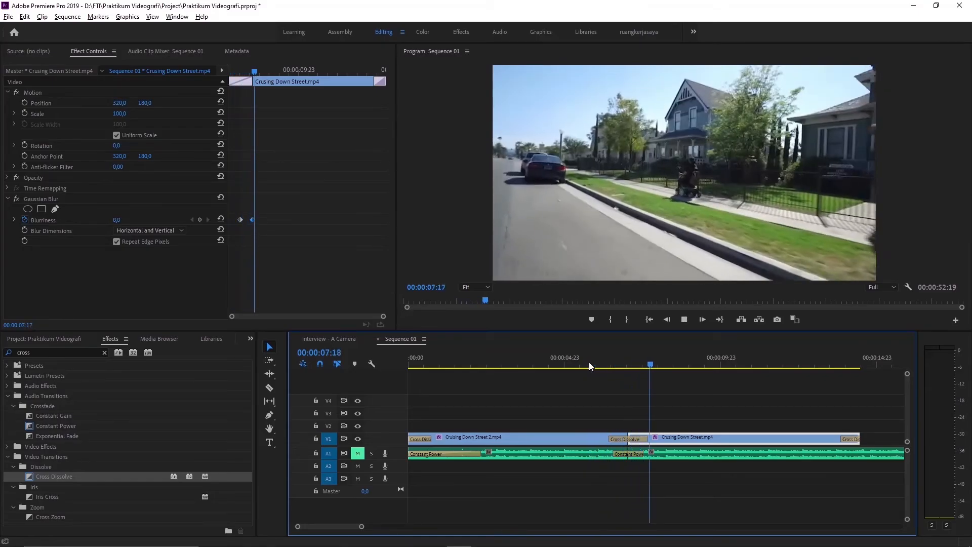
key(space)
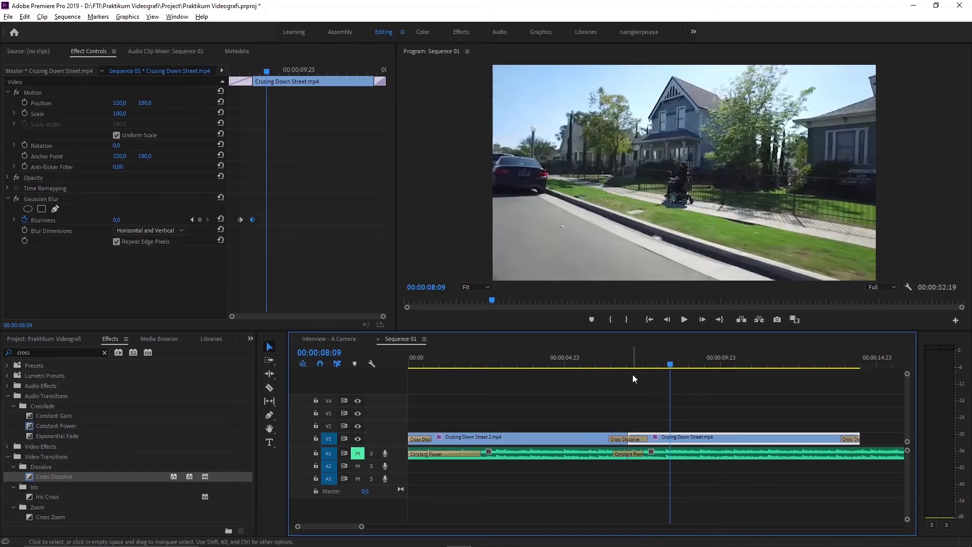
click(619, 363)
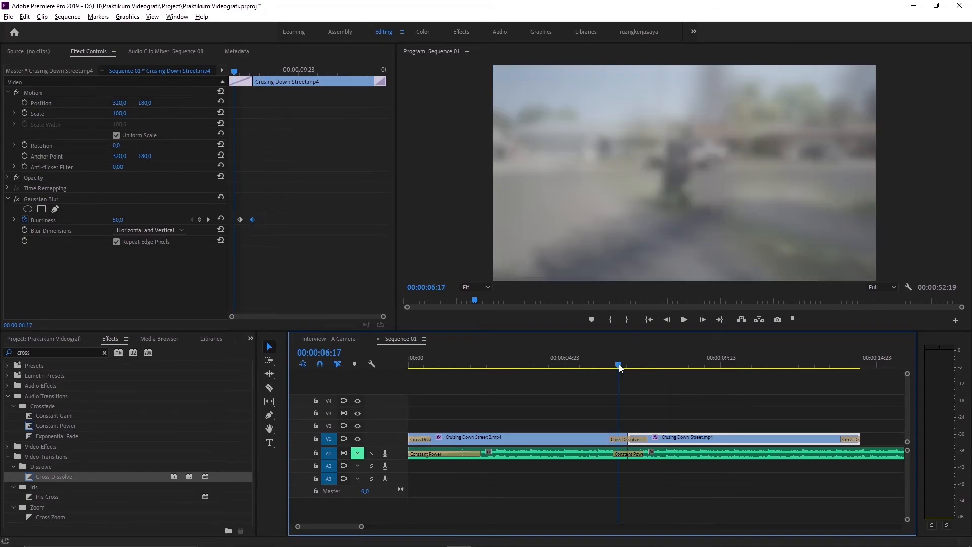
drag(619, 364, 610, 365)
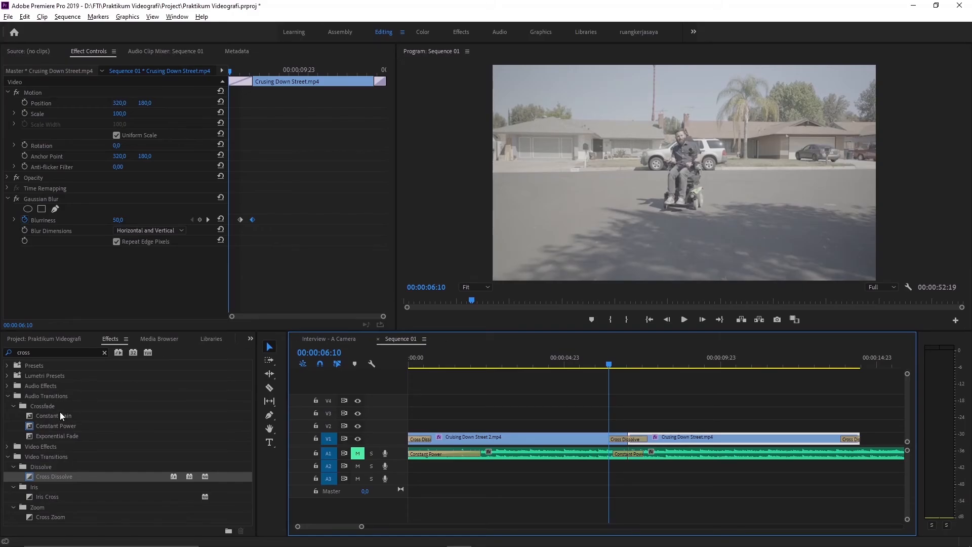
Clear the effects search and examine the Distort and Color Correction groups of the video effects.
click(6, 447)
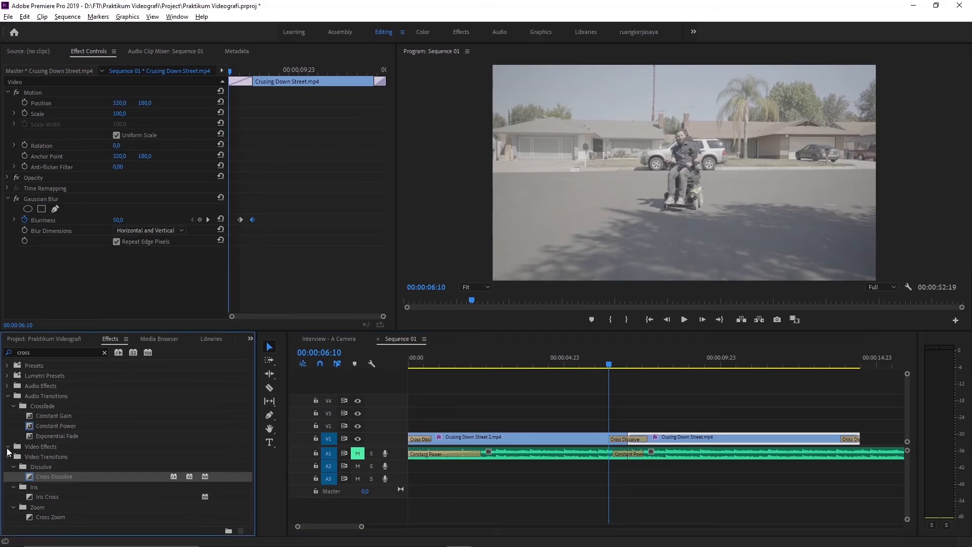
click(7, 457)
click(7, 456)
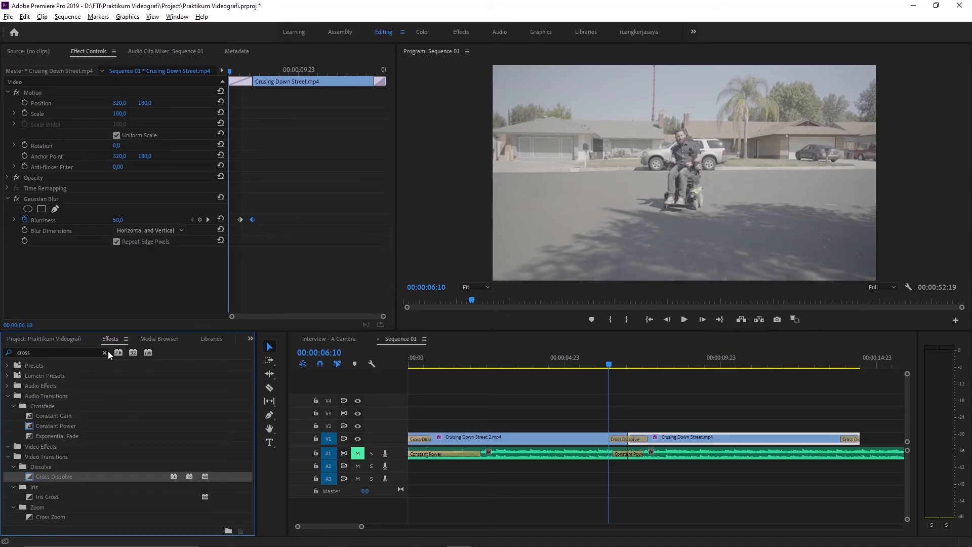
click(105, 353)
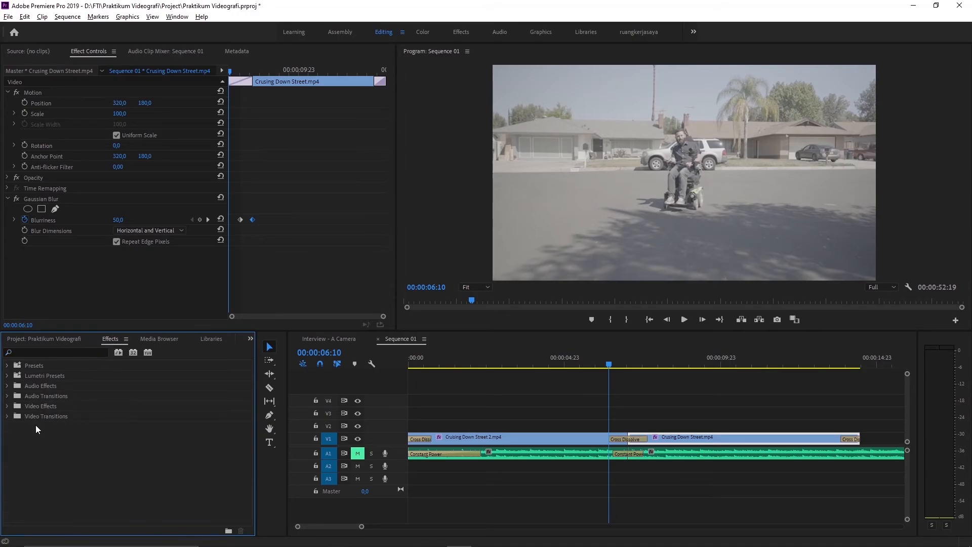
click(7, 406)
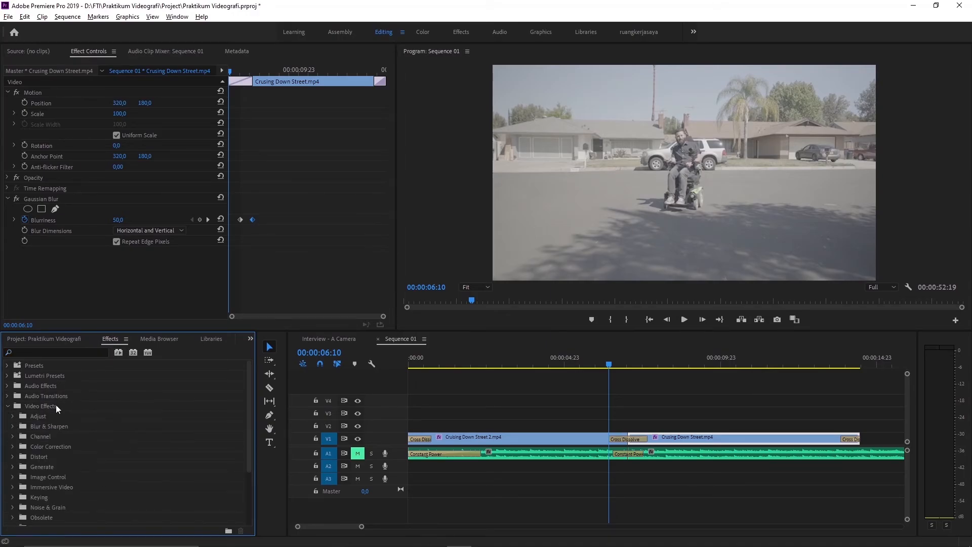
click(11, 457)
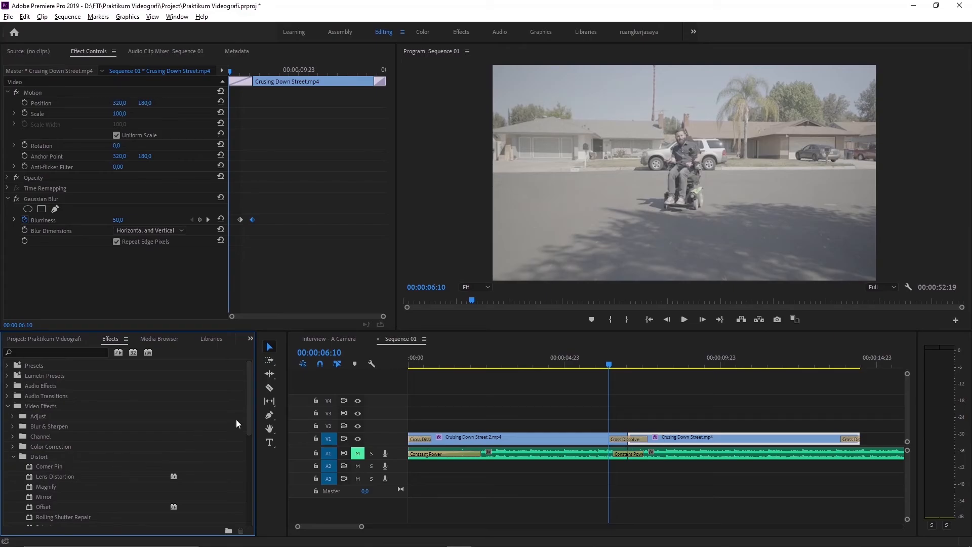
drag(249, 409, 250, 431)
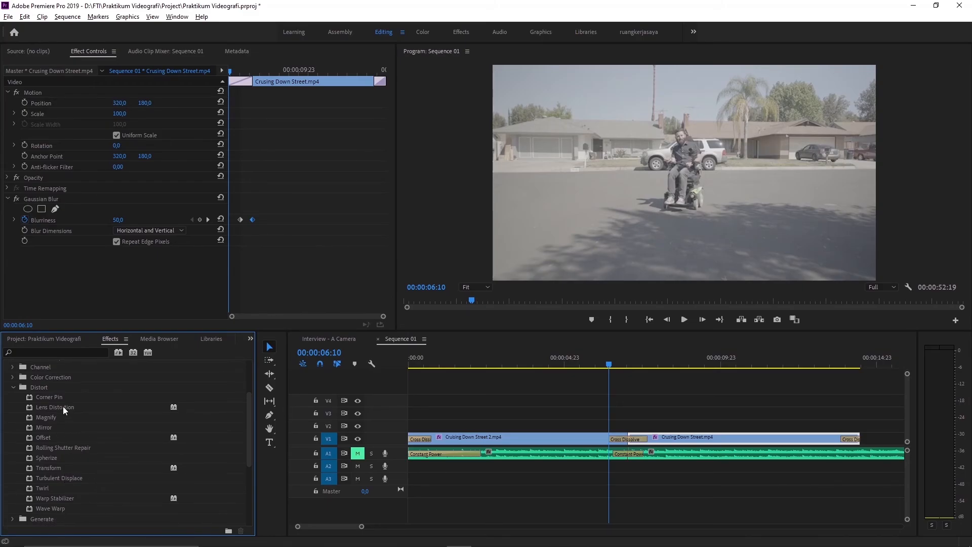
click(13, 387)
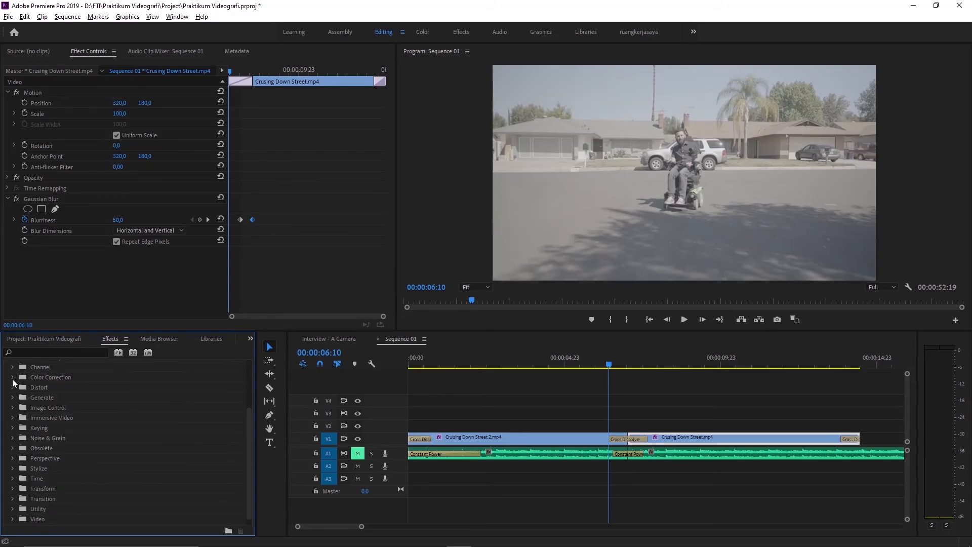
click(13, 377)
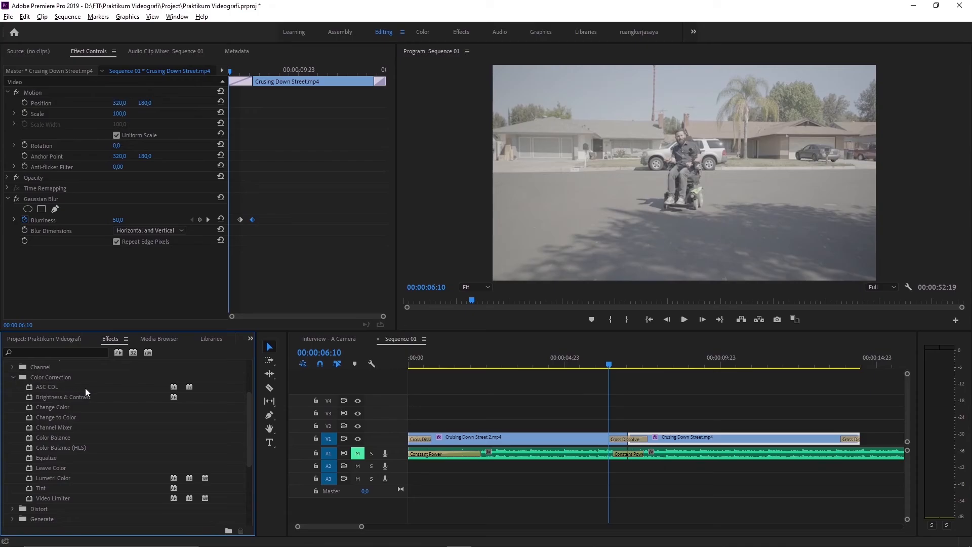